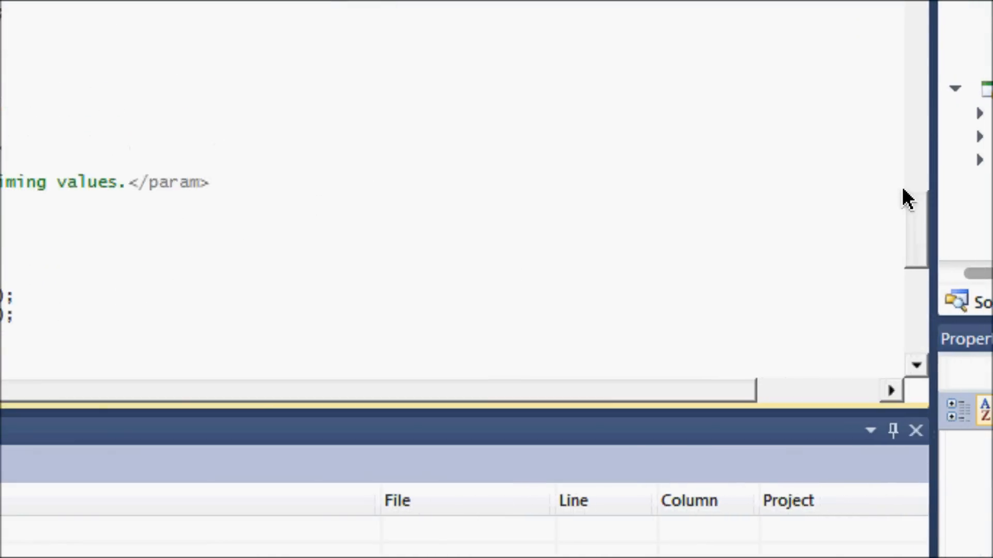
pyautogui.moveTo(907, 225); pyautogui.dragTo(904, 85)
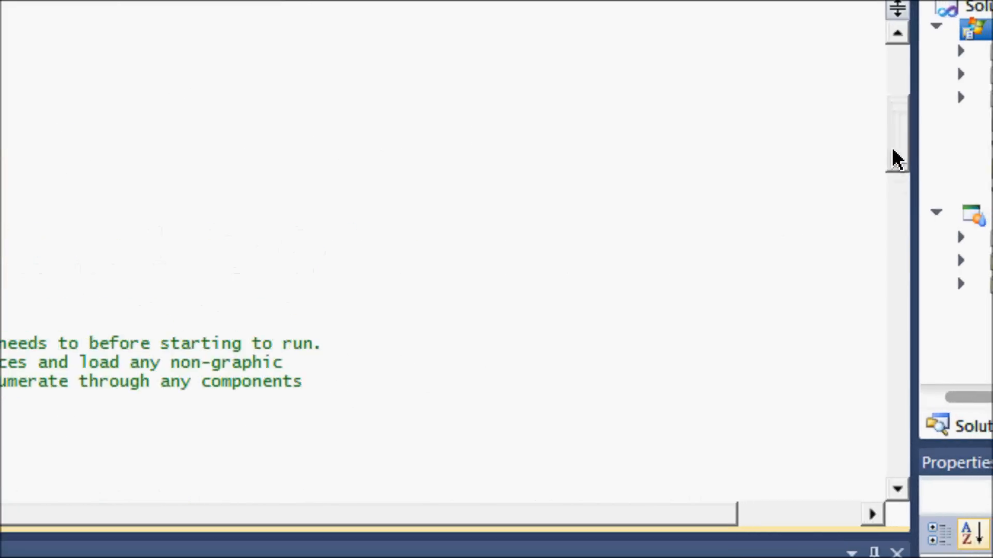
pyautogui.moveTo(896, 159); pyautogui.dragTo(880, 47)
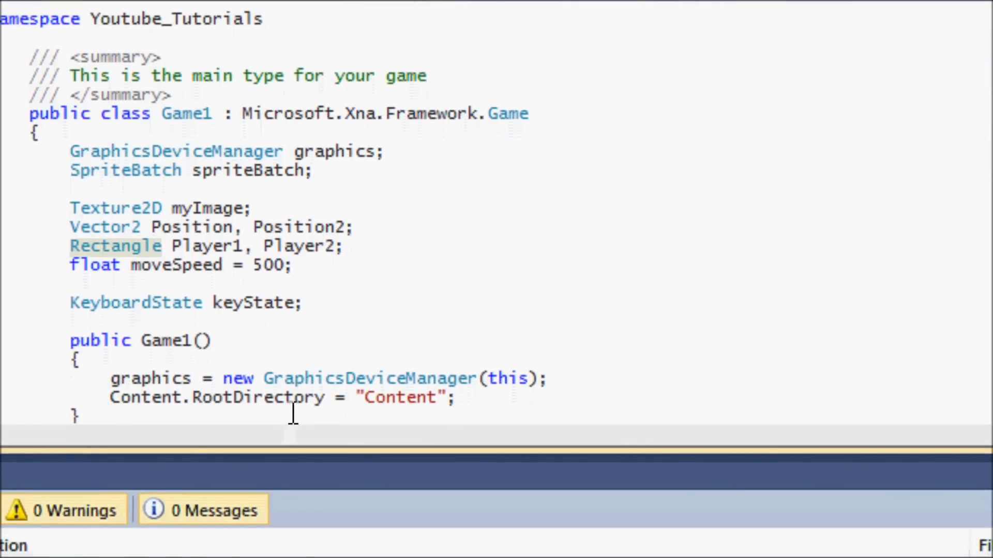
# Switch to the MotioninJoy gamepad tool and turn on Xbox 360 controller emulation.
pyautogui.hotkey('alt', 'Tab')
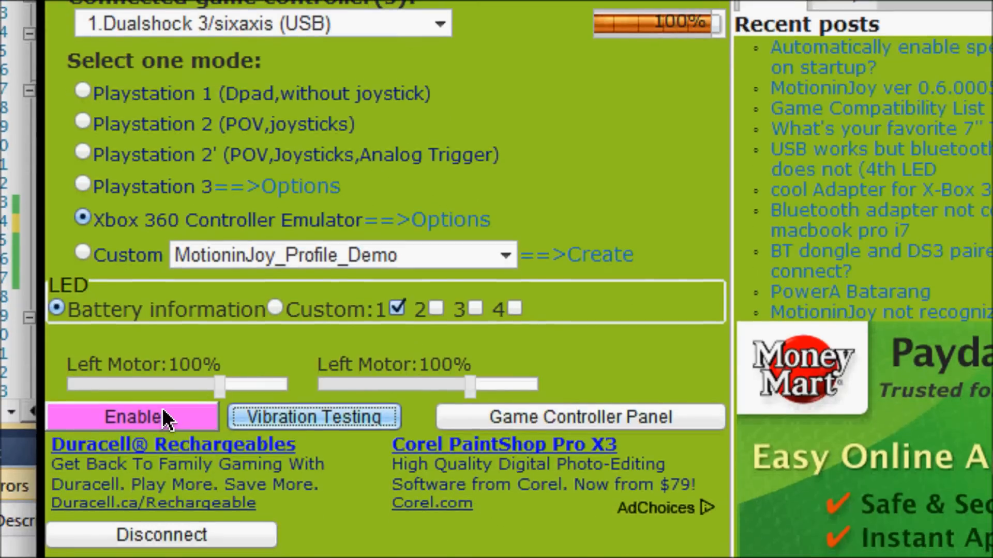
pyautogui.click(134, 417)
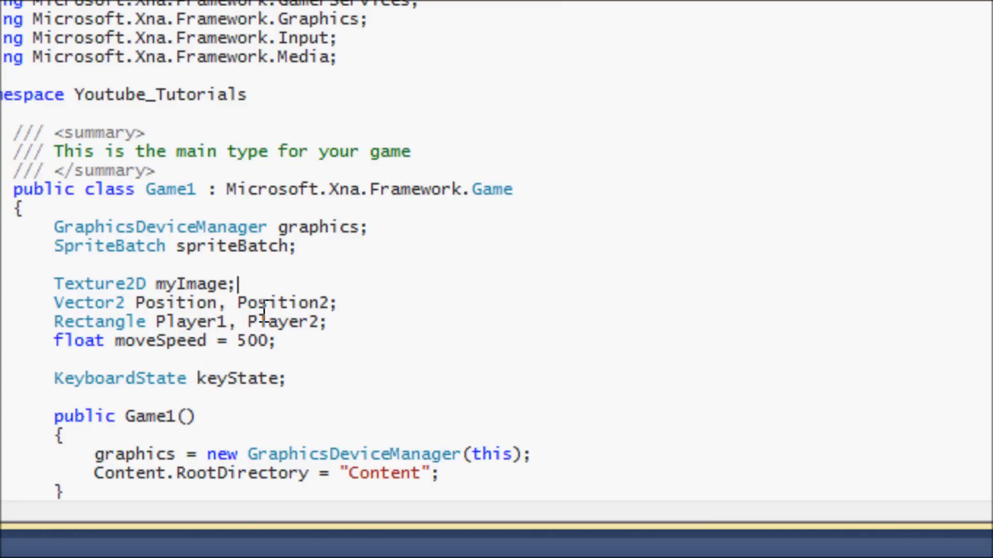
# Highlight the Rectangle Player1, Player2 field declaration before scrolling to Update.
pyautogui.moveTo(330, 322); pyautogui.dragTo(54, 322)
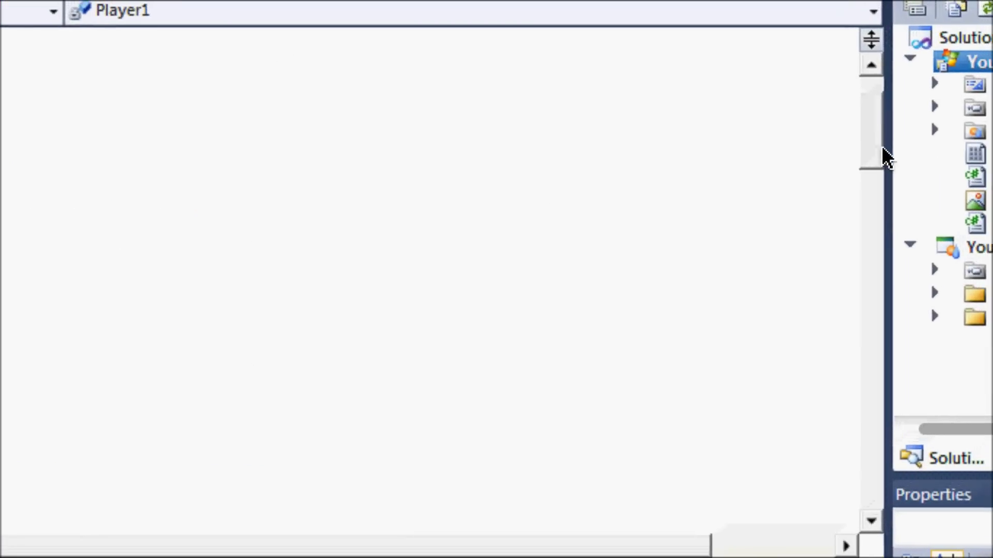
pyautogui.moveTo(876, 158); pyautogui.dragTo(851, 241)
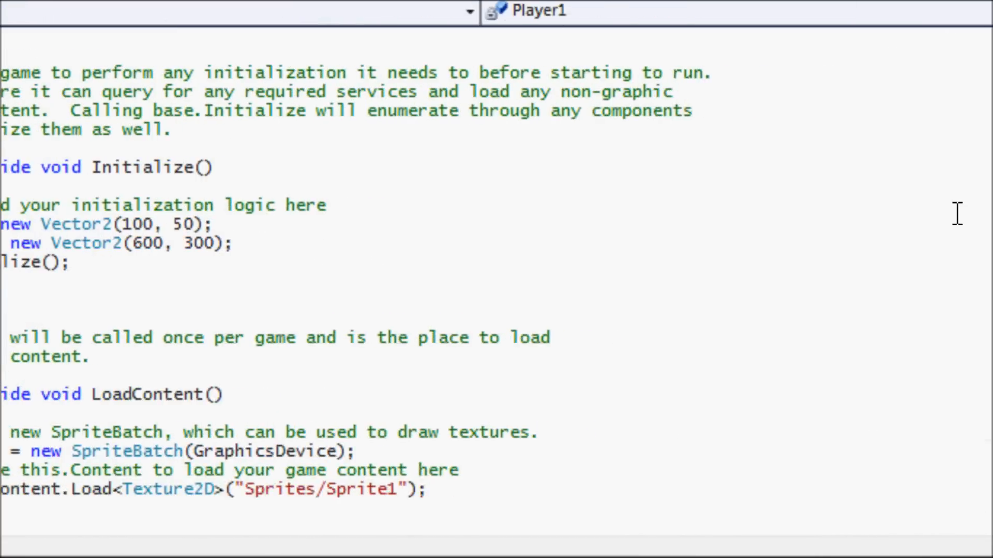
pyautogui.moveTo(969, 232); pyautogui.dragTo(943, 264)
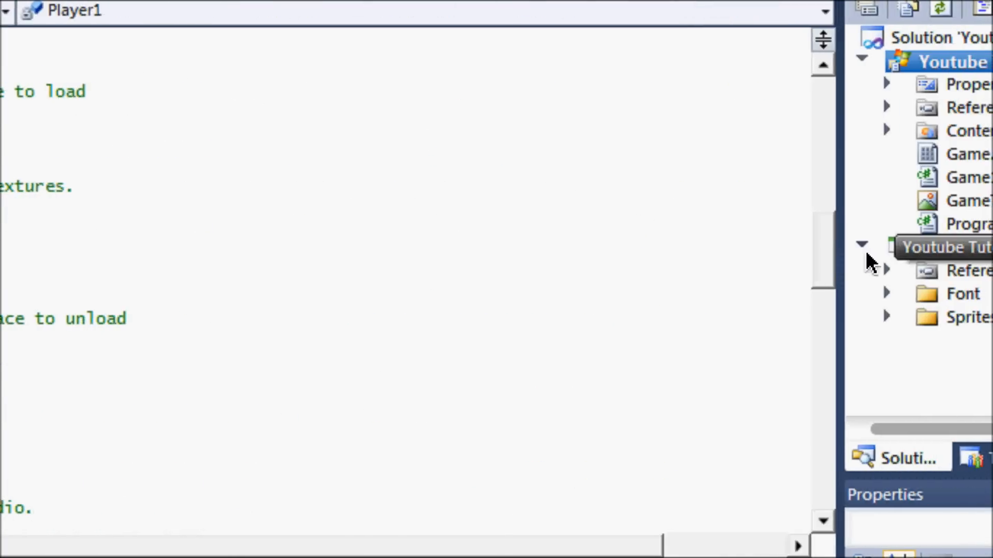
pyautogui.moveTo(824, 256); pyautogui.dragTo(822, 346)
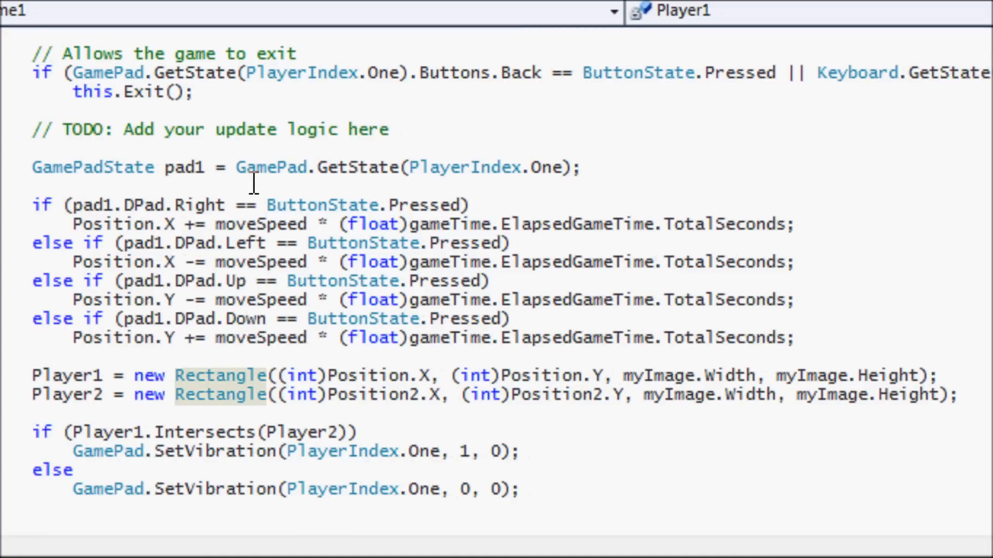
pyautogui.moveTo(209, 167); pyautogui.dragTo(93, 169)
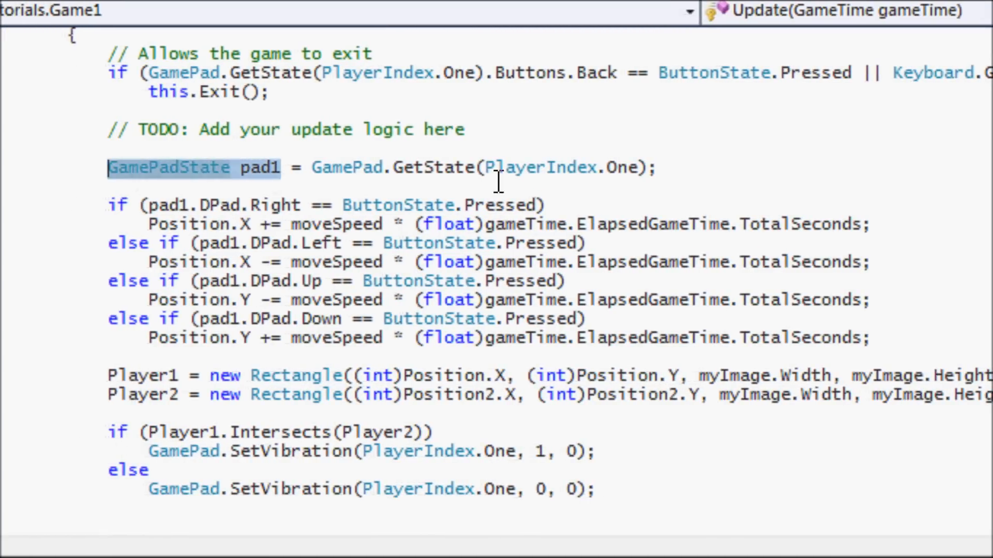
pyautogui.scroll(10, 880, 152)
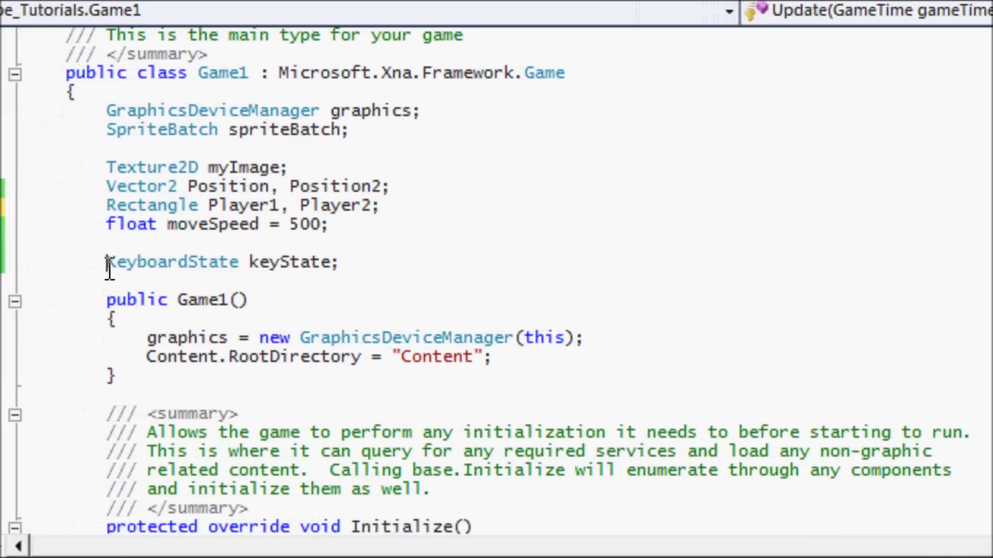
pyautogui.moveTo(83, 267); pyautogui.dragTo(214, 253)
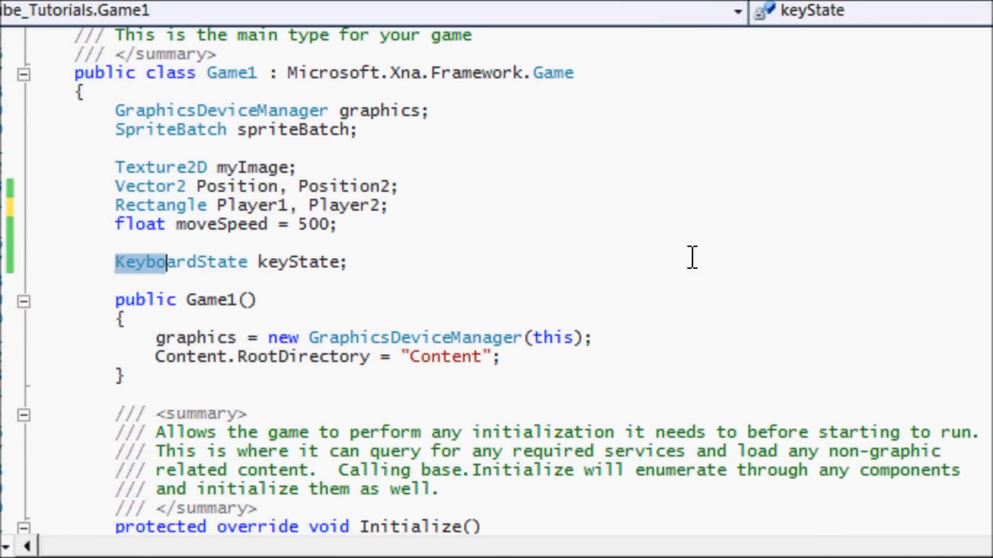
pyautogui.scroll(-5, 900, 256)
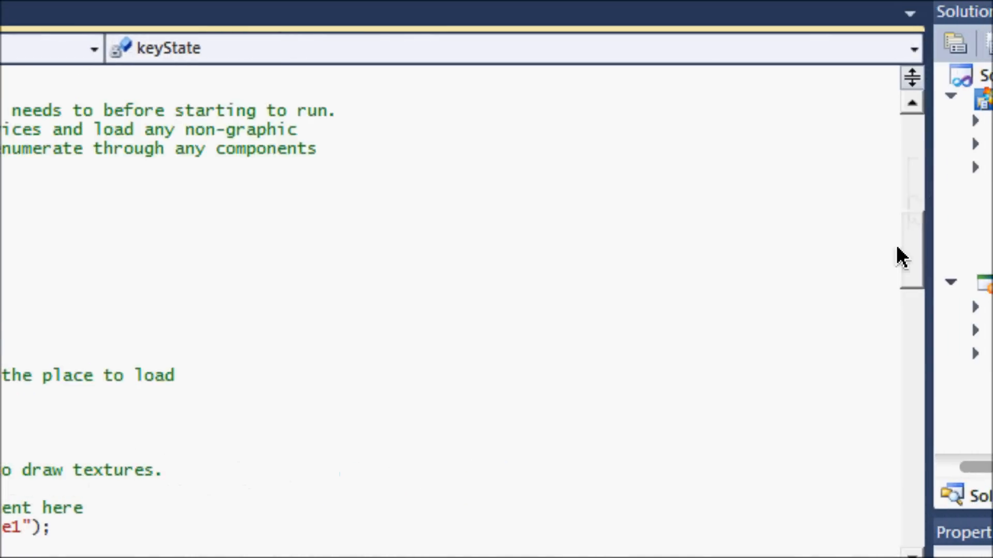
pyautogui.scroll(-5, 900, 256)
pyautogui.scroll(2, 899, 257)
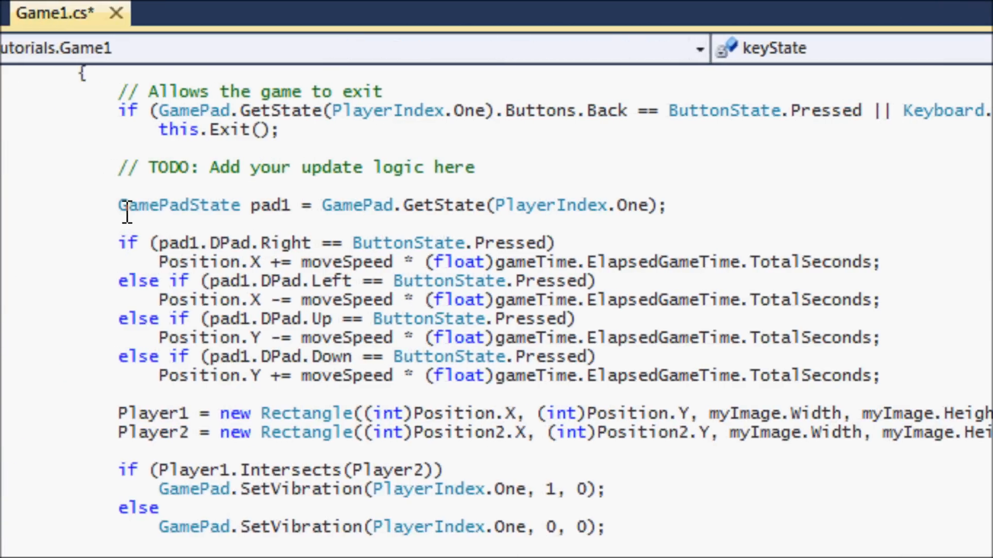
pyautogui.doubleClick(127, 207)
pyautogui.click(256, 206)
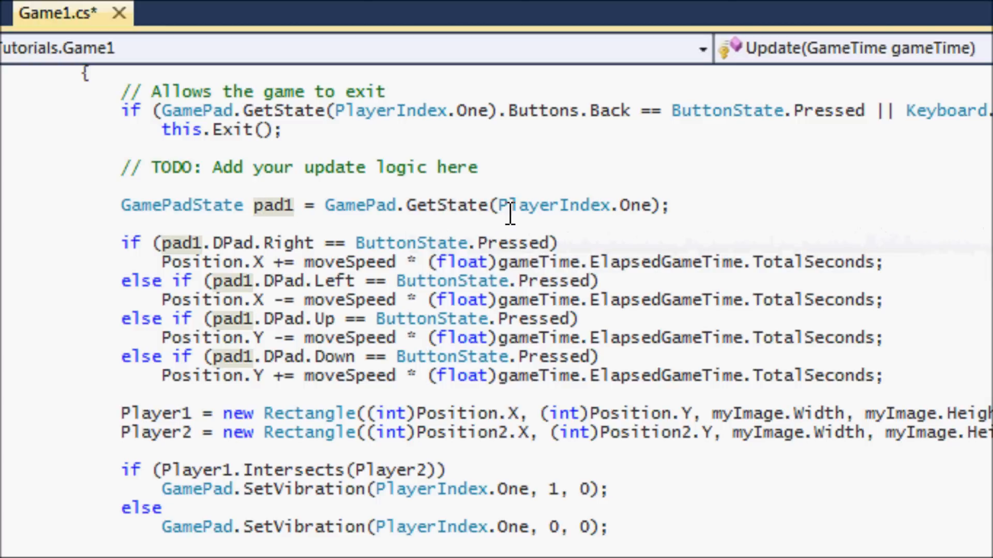
pyautogui.moveTo(499, 206); pyautogui.dragTo(643, 207)
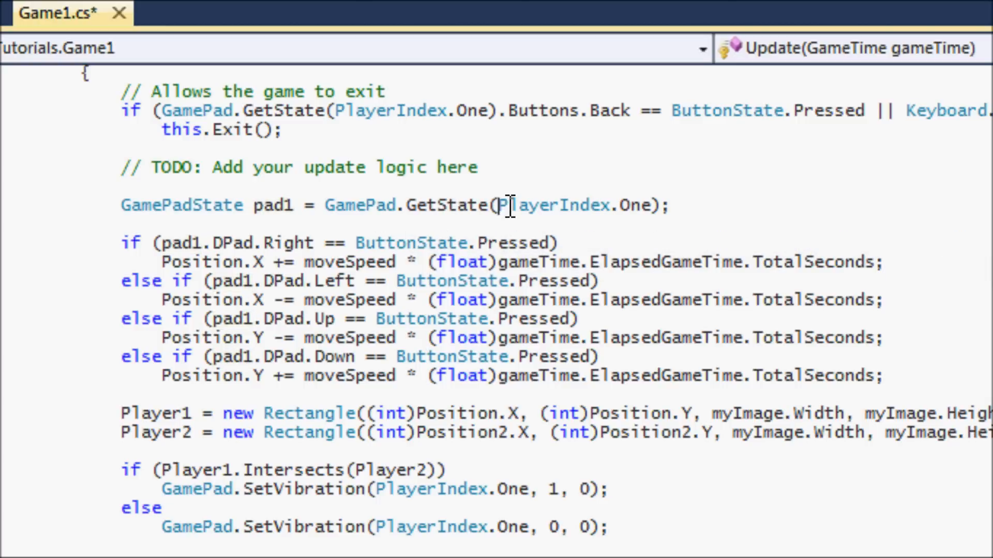
pyautogui.click(651, 205)
pyautogui.moveTo(654, 207); pyautogui.dragTo(521, 206)
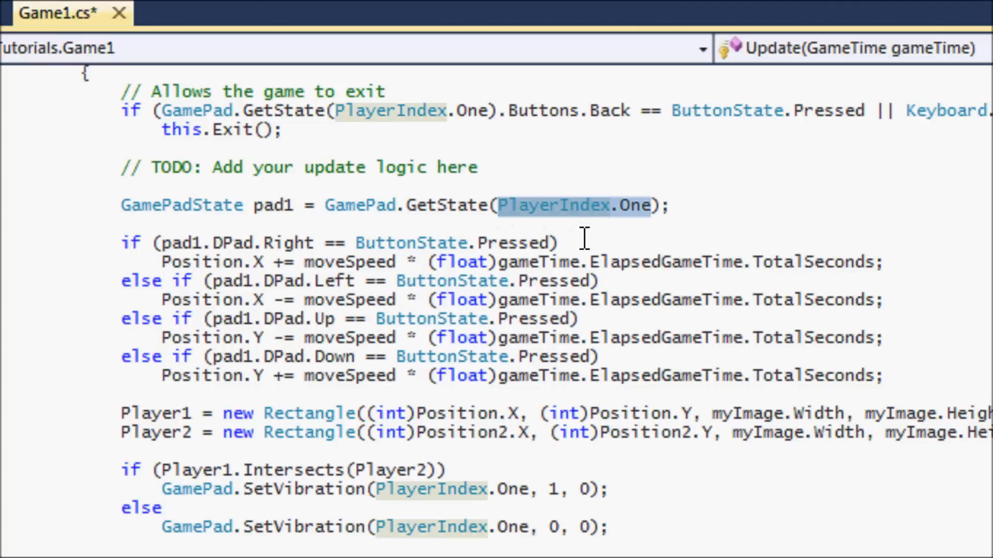
pyautogui.click(599, 210)
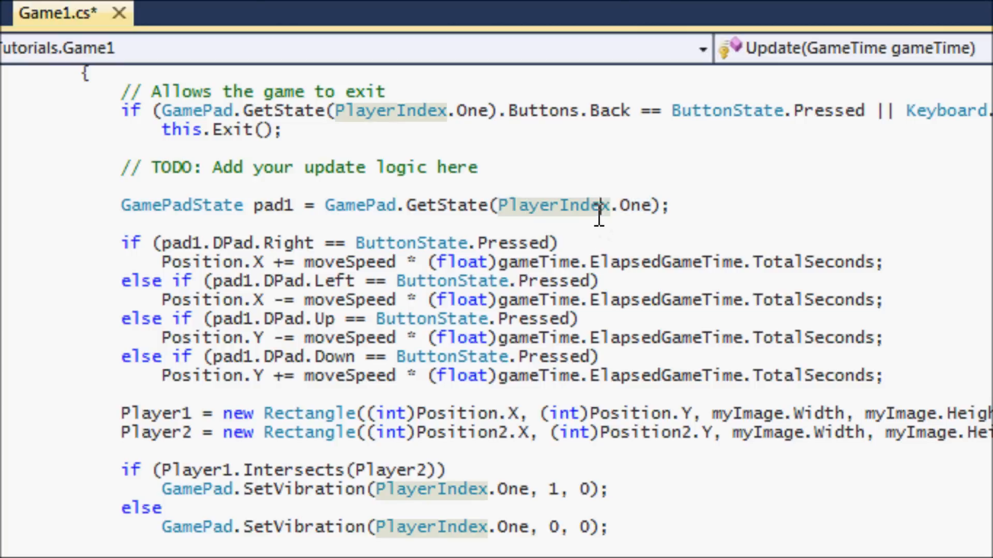
pyautogui.moveTo(554, 206)
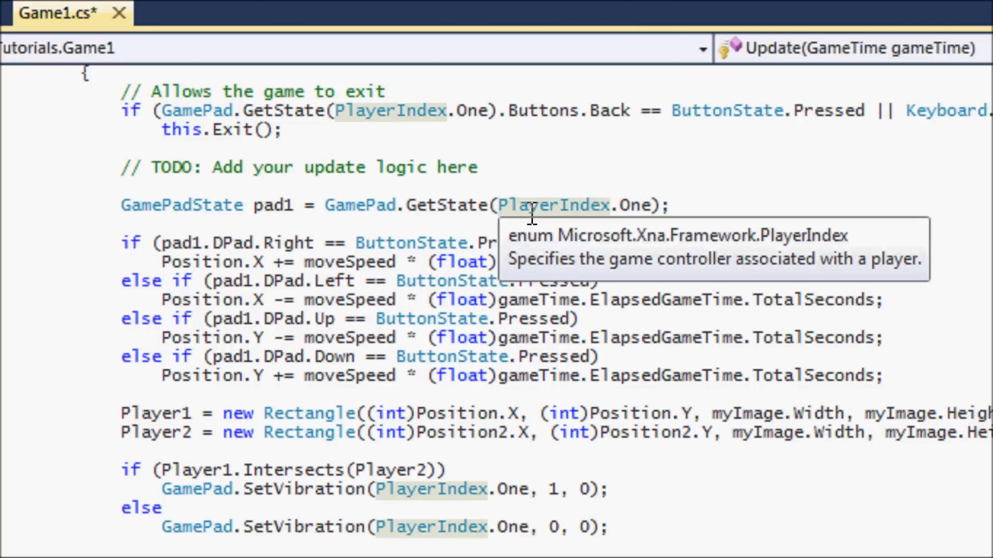
pyautogui.click(661, 208)
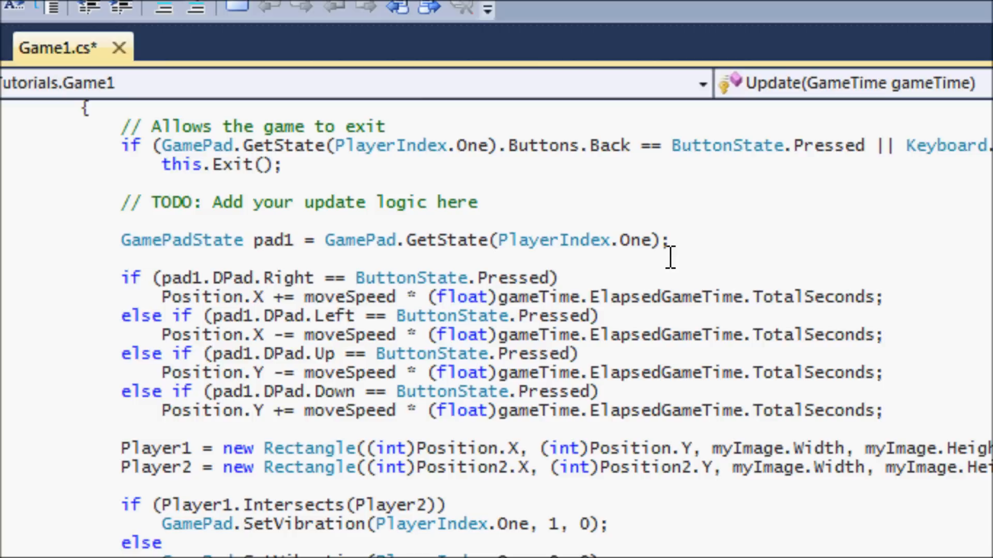
# Start a keyState = Keyboard.GetState( line below pad1, fixing the mistyped Get, and view the GetState overloads.
pyautogui.press('Return')
pyautogui.write('keySt')
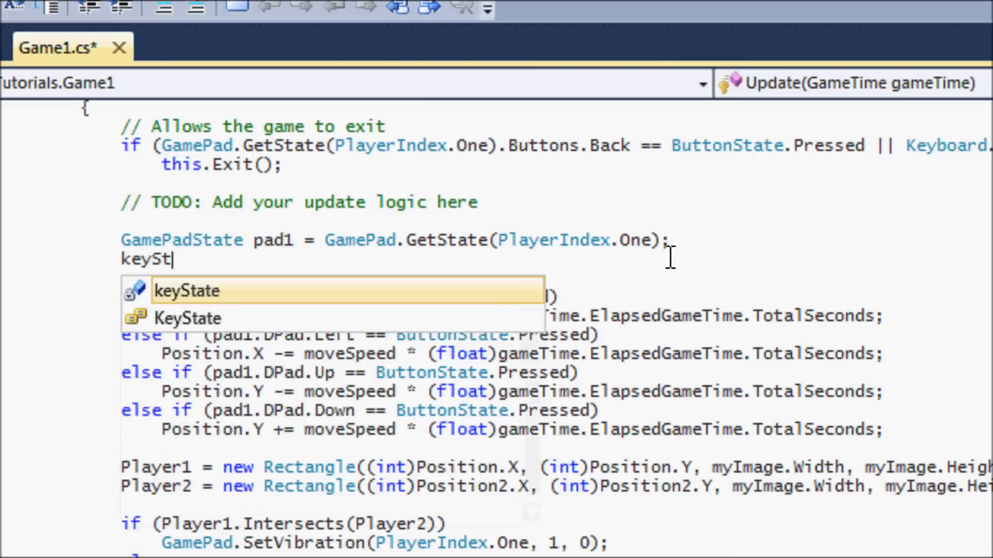
pyautogui.write('ate.Get')
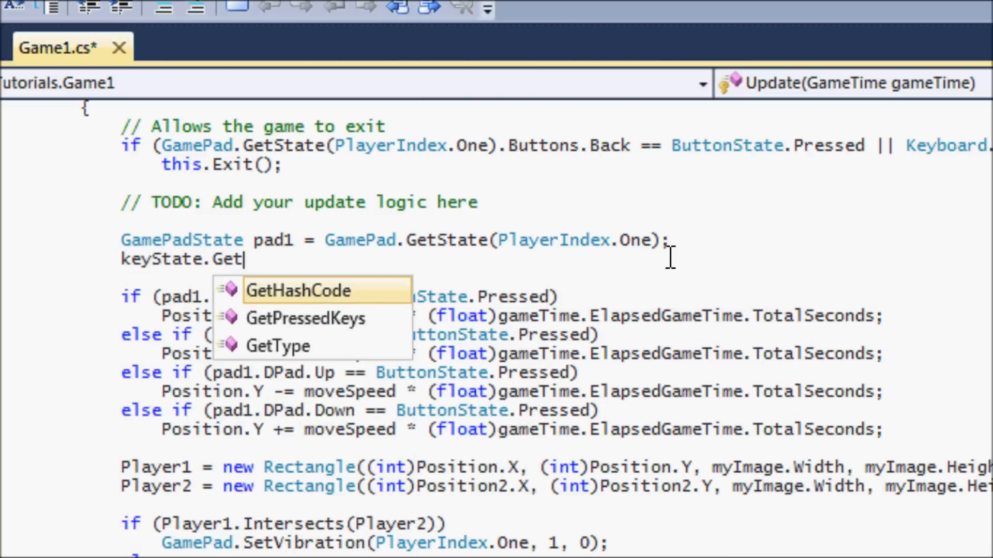
pyautogui.press('BackSpace')
pyautogui.press('BackSpace')
pyautogui.press('BackSpace')
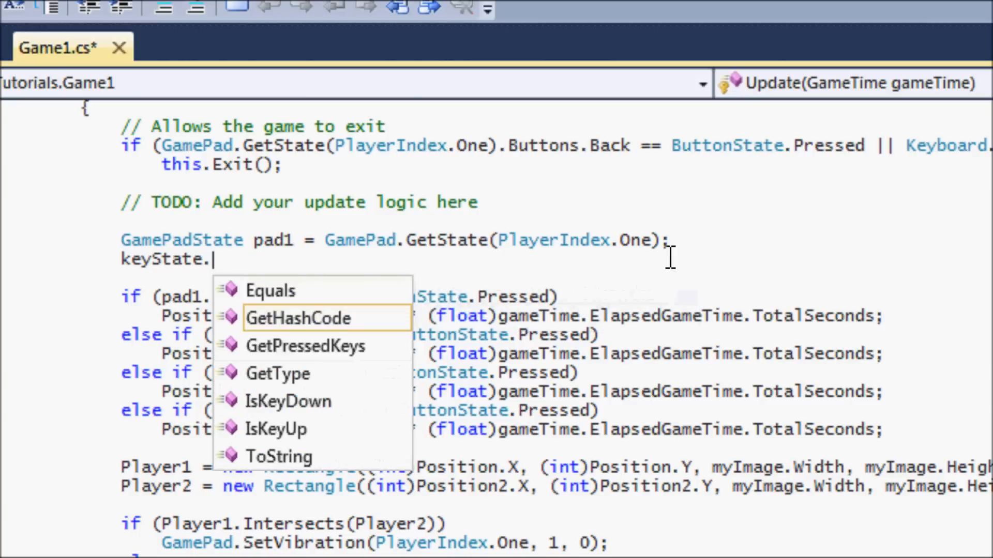
pyautogui.press('BackSpace')
pyautogui.press('BackSpace')
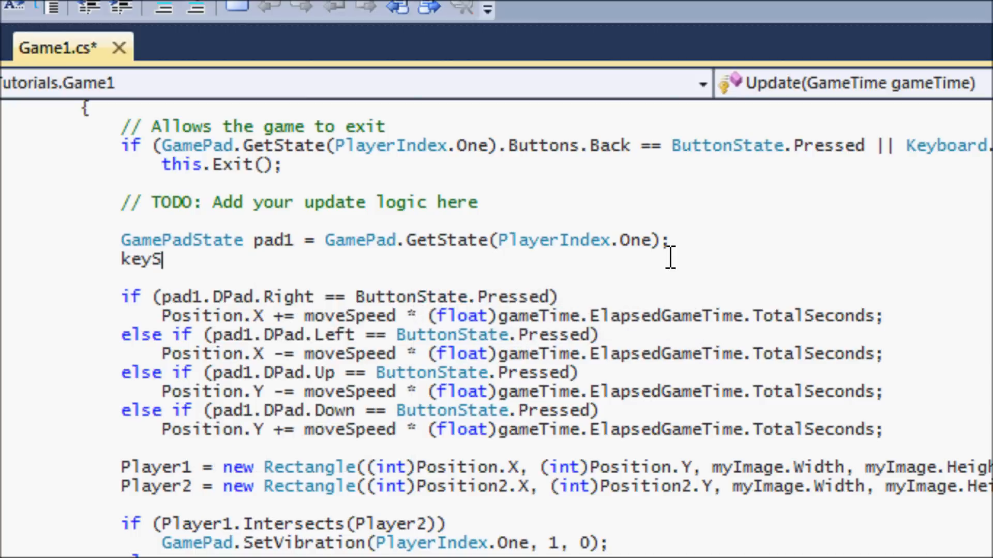
pyautogui.press('BackSpace')
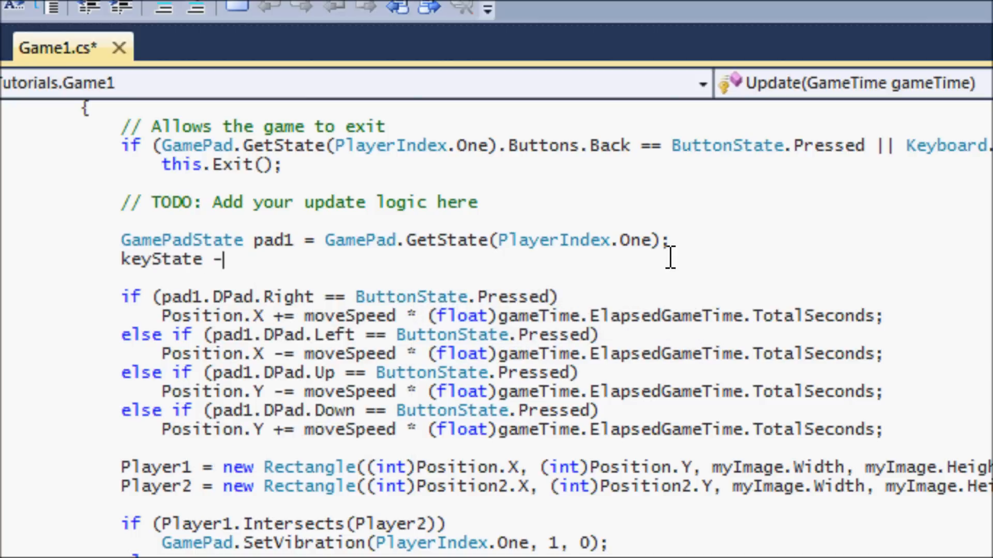
pyautogui.write('Key')
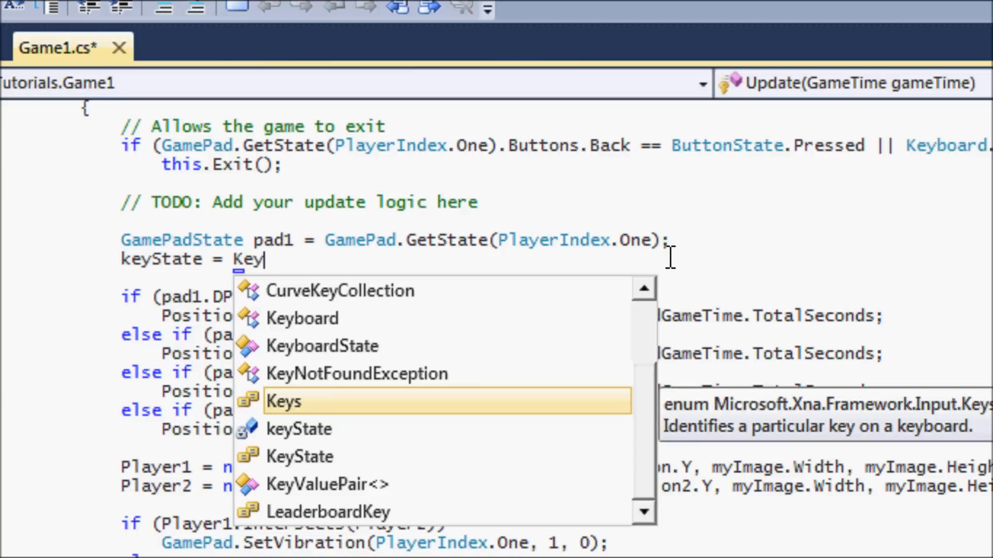
pyautogui.write('board.GetState')
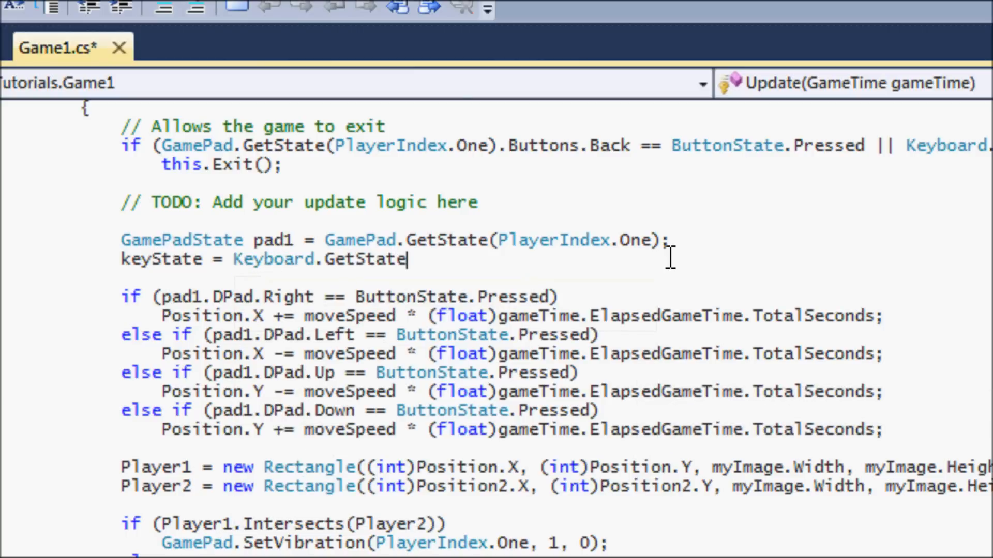
pyautogui.write('(')
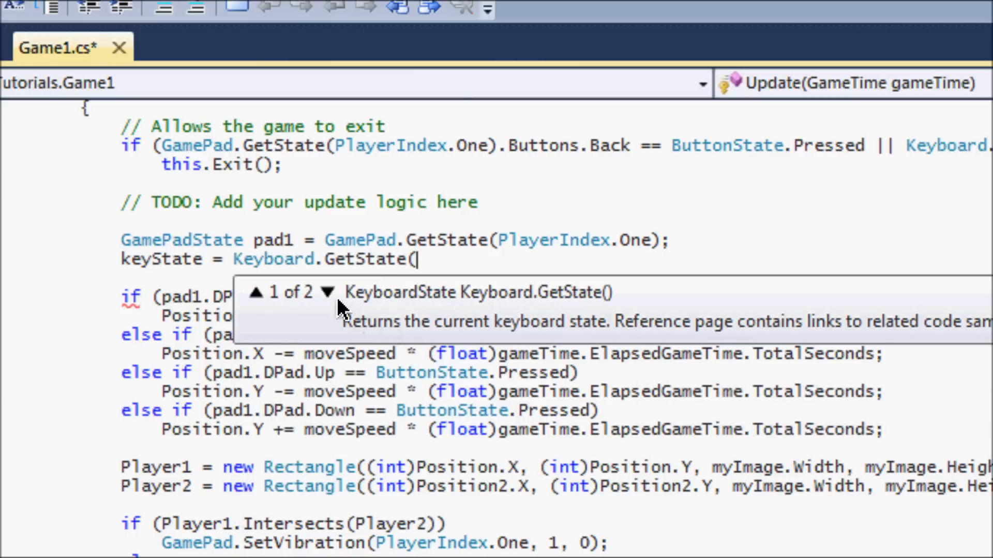
pyautogui.click(328, 293)
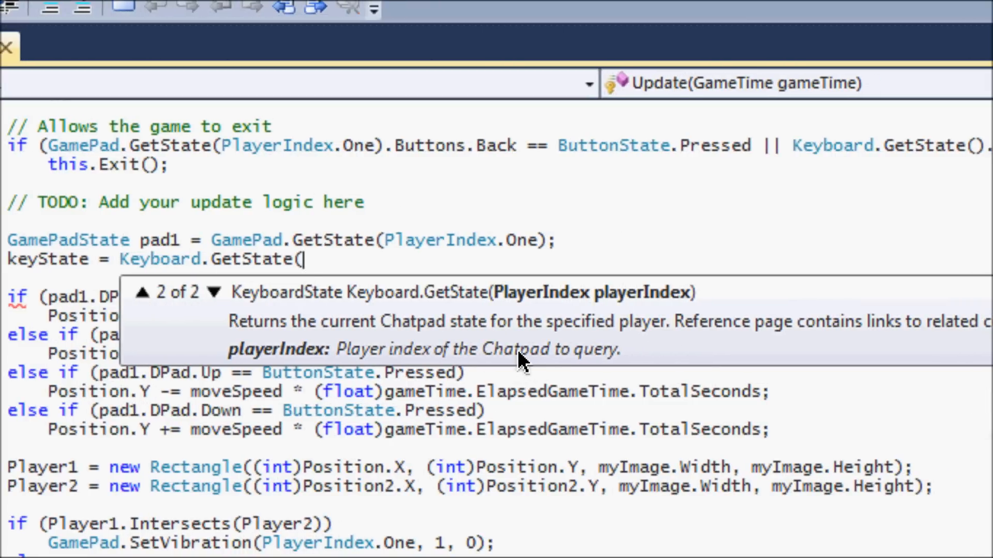
# Delete the unfinished keyState statement and its leftover empty line.
pyautogui.moveTo(305, 259)
pyautogui.mouseDown()
pyautogui.moveTo(10, 233)
pyautogui.moveTo(42, 260)
pyautogui.mouseUp()
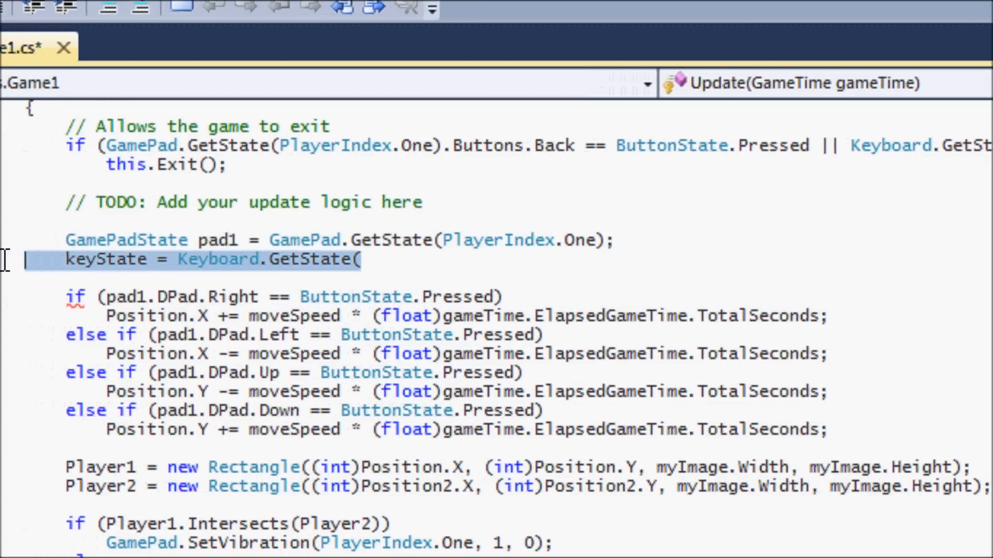
pyautogui.press('Delete')
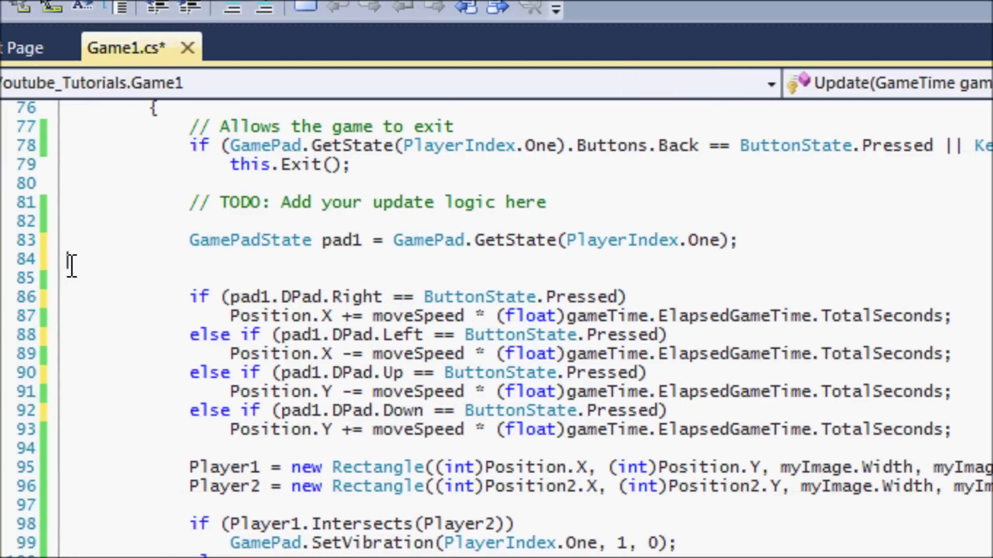
pyautogui.press('BackSpace')
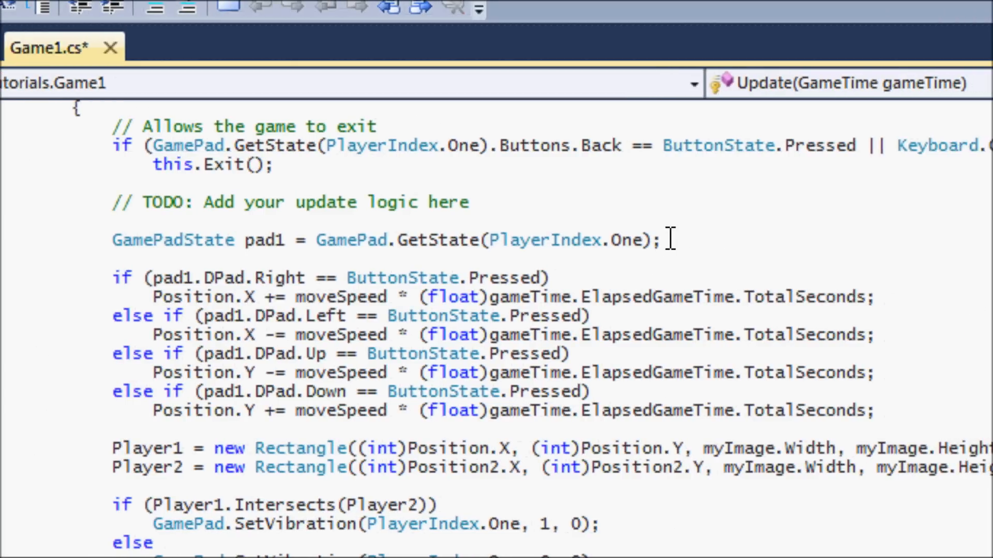
pyautogui.moveTo(665, 239); pyautogui.dragTo(316, 240)
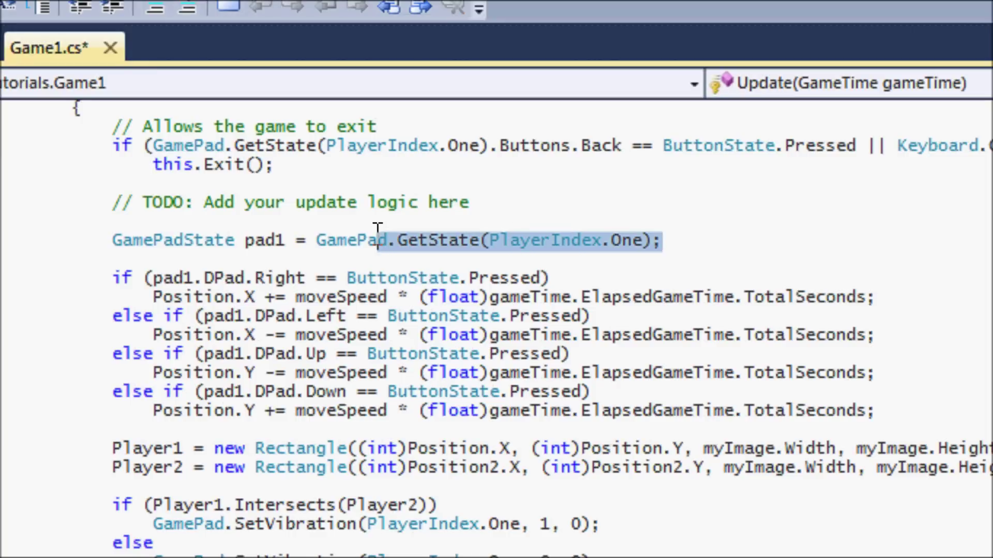
pyautogui.click(518, 247)
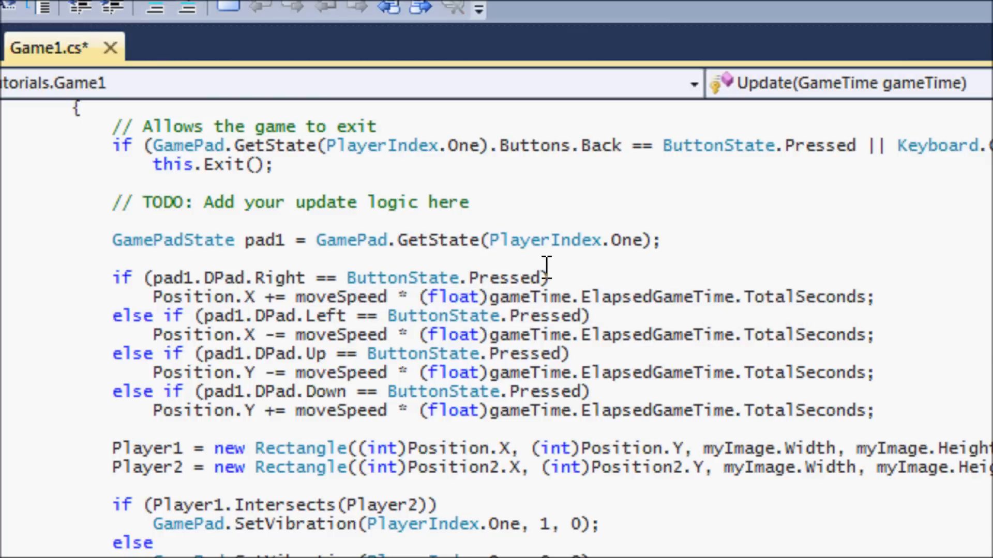
pyautogui.moveTo(152, 297); pyautogui.dragTo(875, 297)
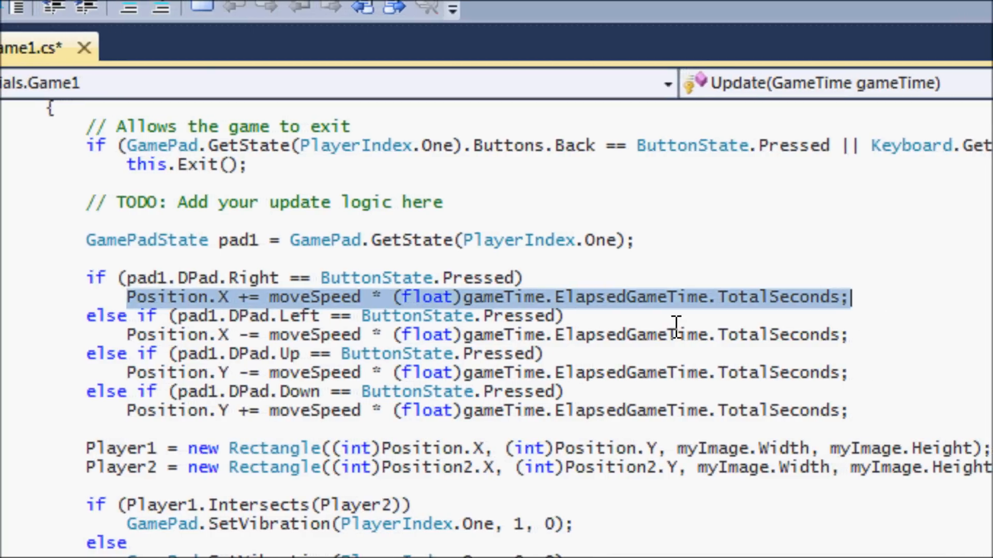
pyautogui.click(468, 334)
pyautogui.moveTo(126, 297); pyautogui.dragTo(907, 303)
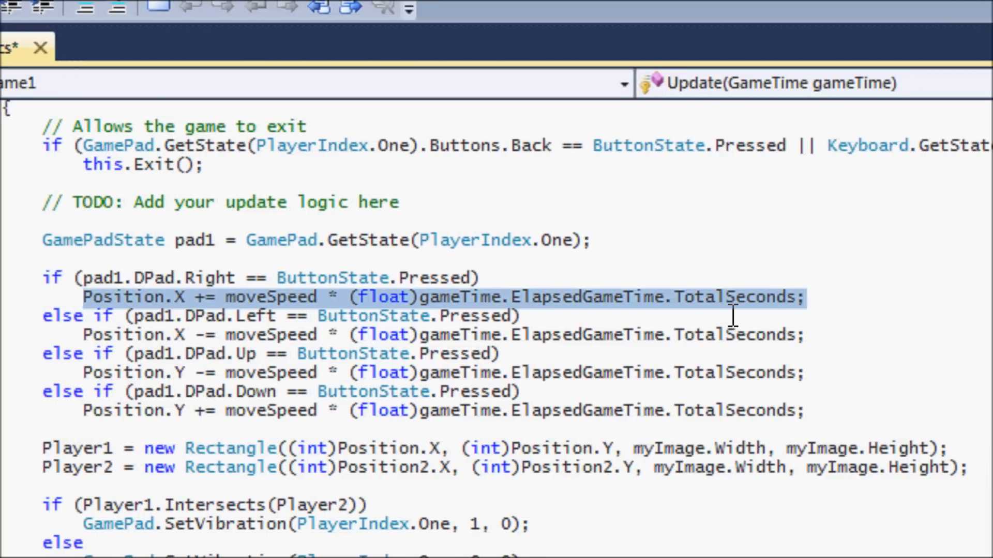
pyautogui.click(84, 277)
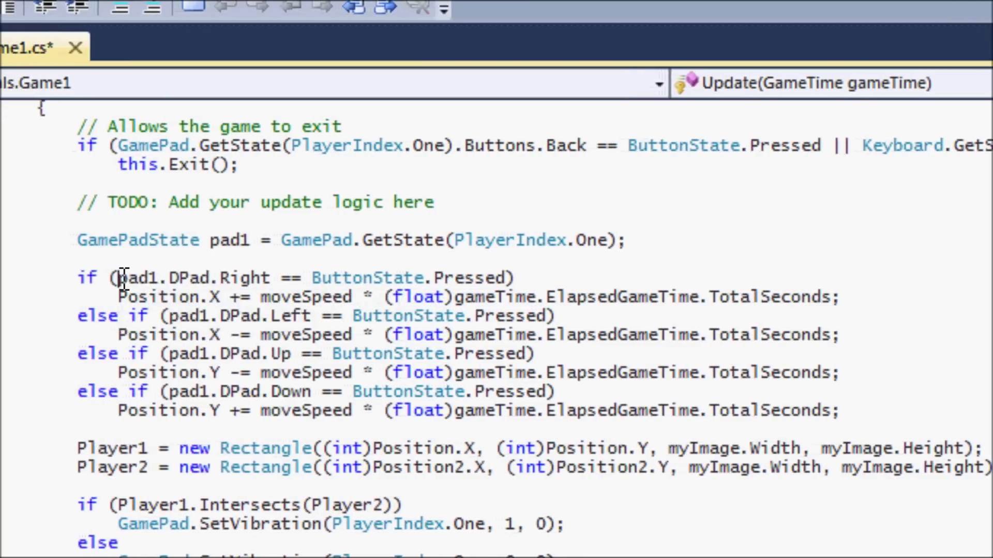
pyautogui.moveTo(118, 278); pyautogui.dragTo(160, 278)
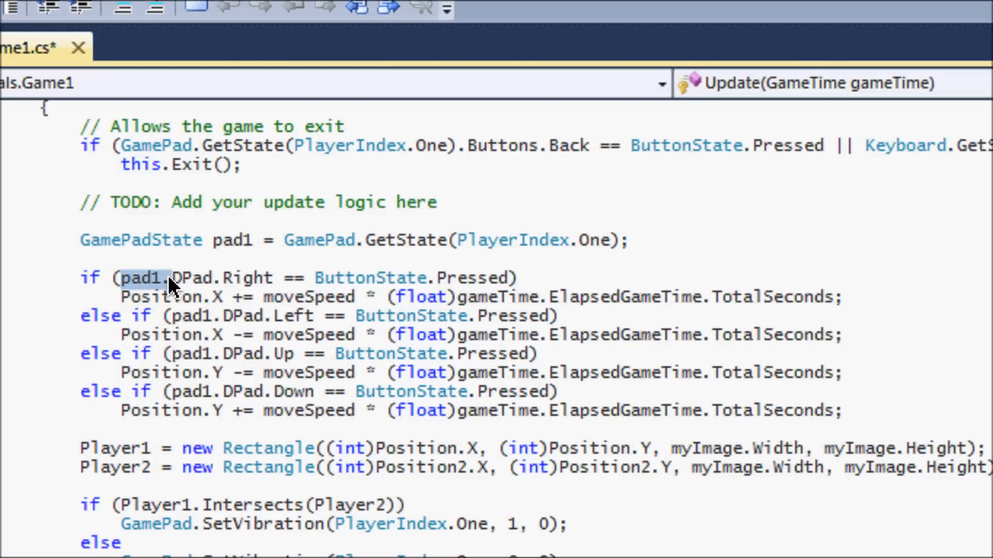
pyautogui.click(338, 280)
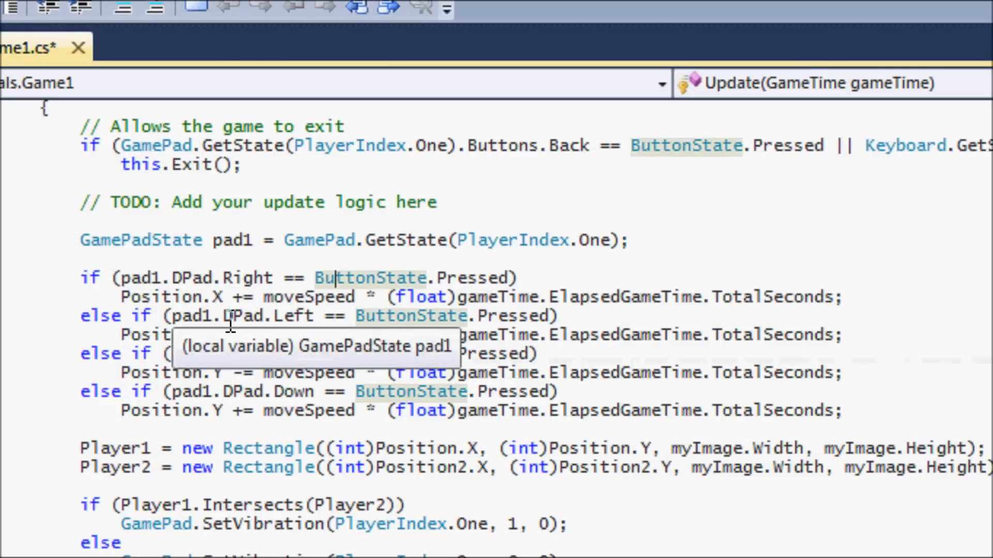
pyautogui.moveTo(275, 316); pyautogui.dragTo(315, 316)
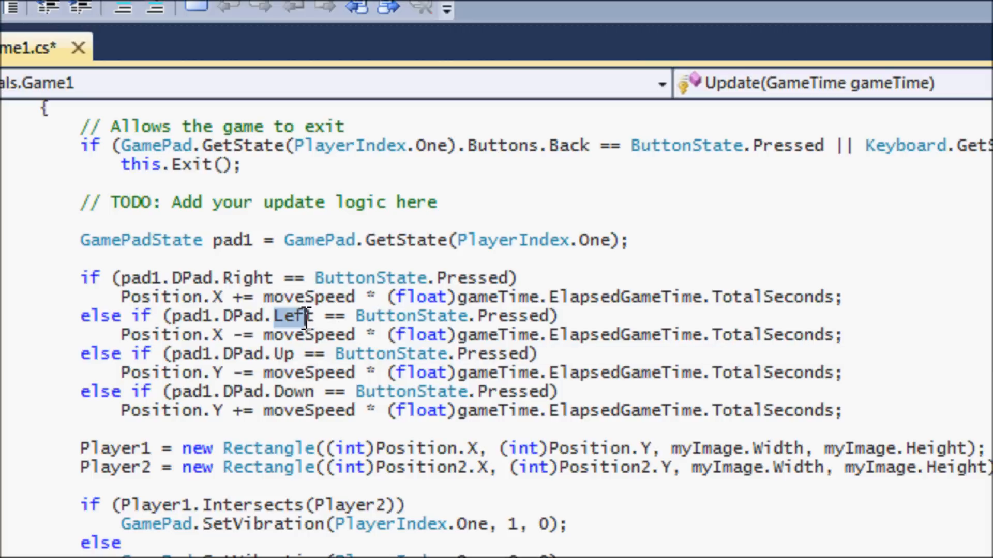
pyautogui.moveTo(273, 354); pyautogui.dragTo(300, 355)
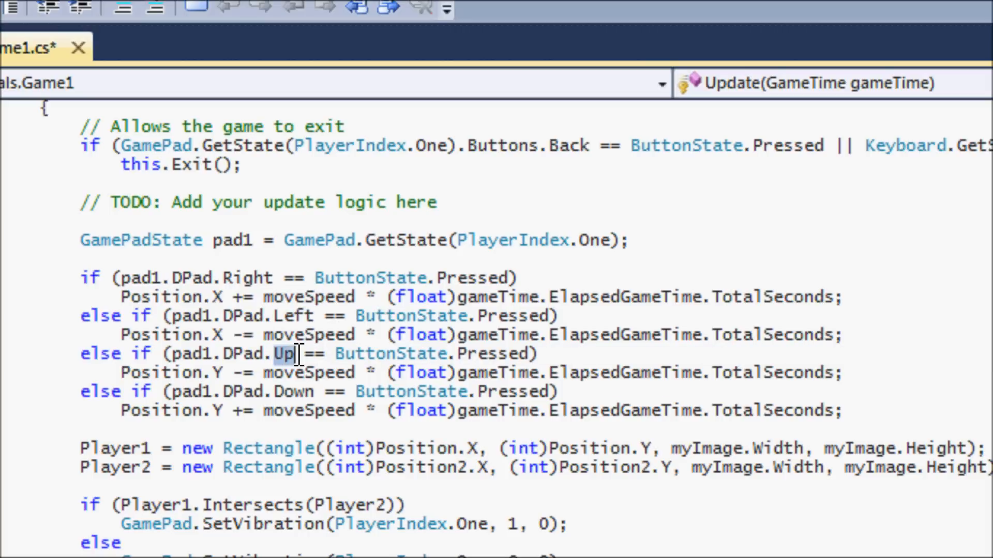
pyautogui.moveTo(273, 392); pyautogui.dragTo(322, 392)
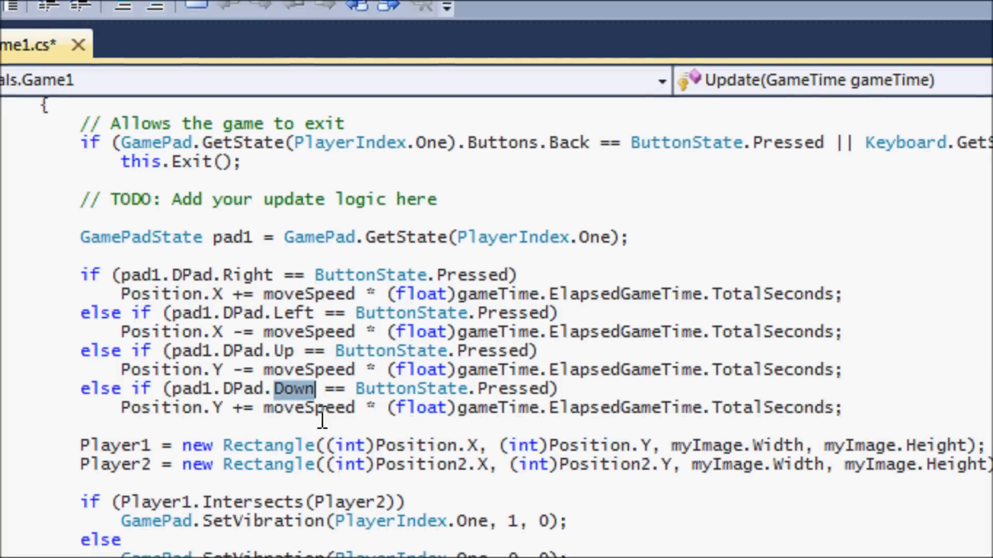
pyautogui.moveTo(422, 410)
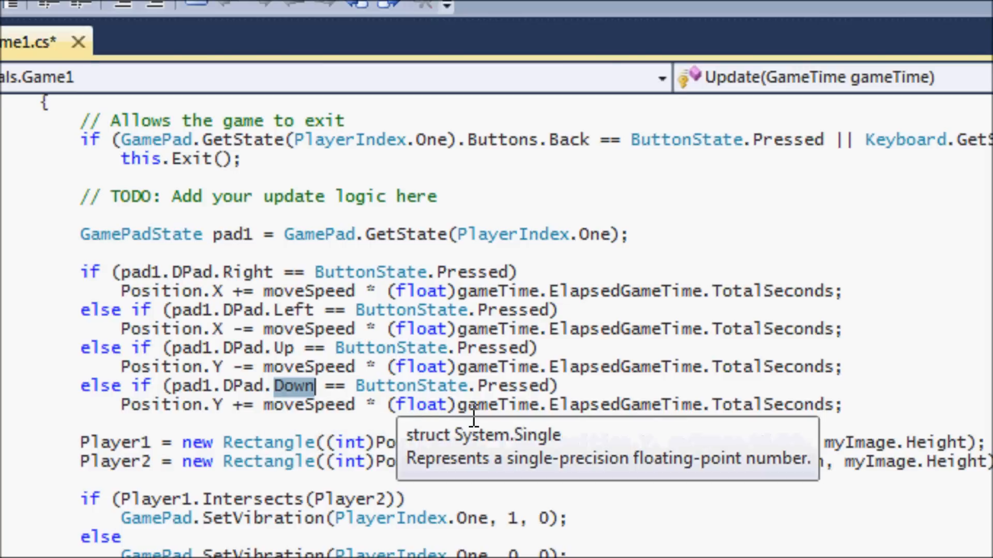
pyautogui.click(471, 415)
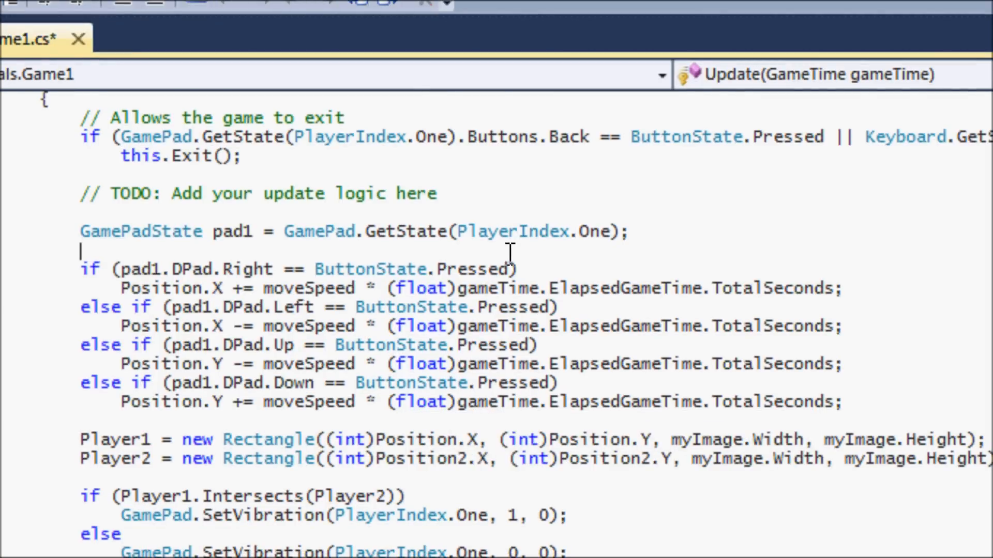
pyautogui.press('Return')
pyautogui.press('Return')
# Write pad1.Buttons.A on a new line below the pad1 gamepad state declaration.
pyautogui.press('Up')
pyautogui.write('p')
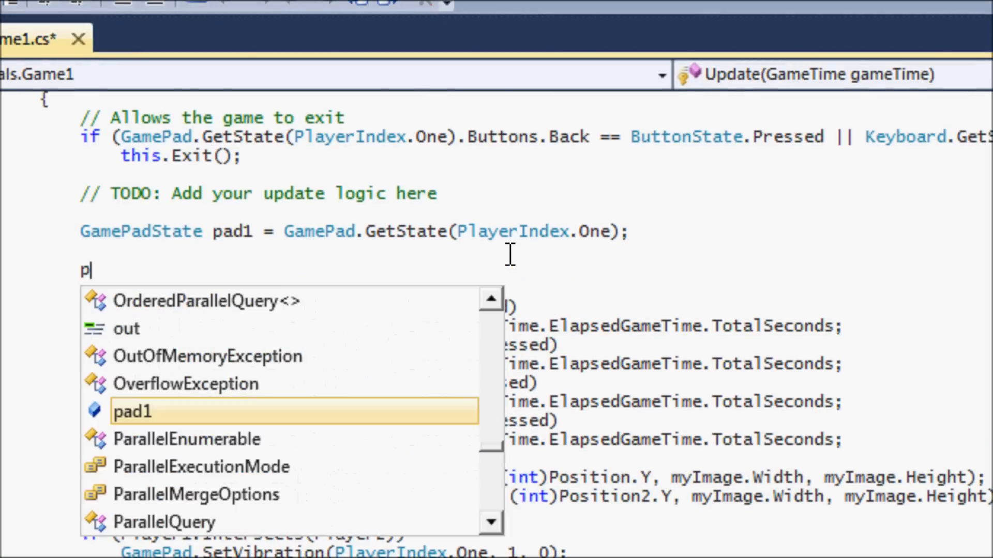
pyautogui.write('ad')
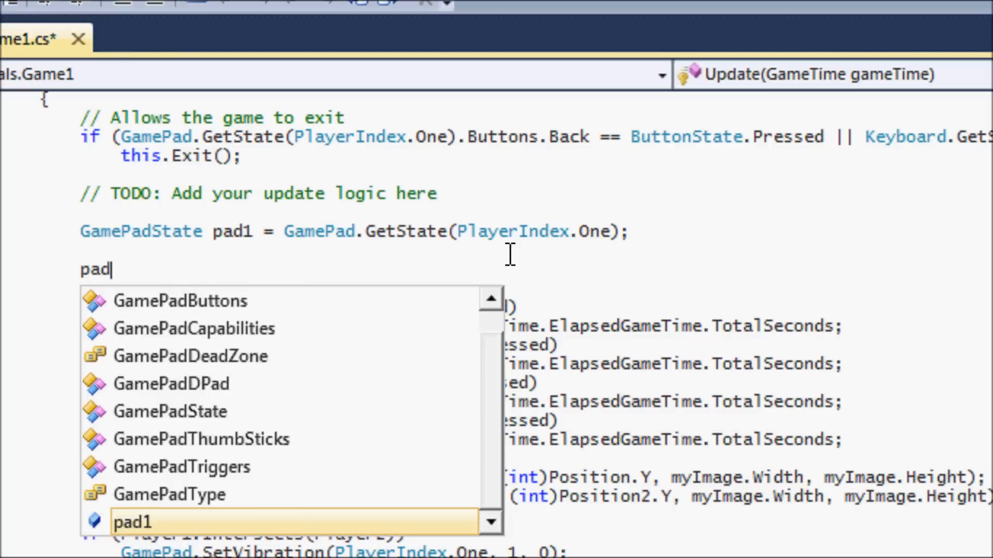
pyautogui.write('1.')
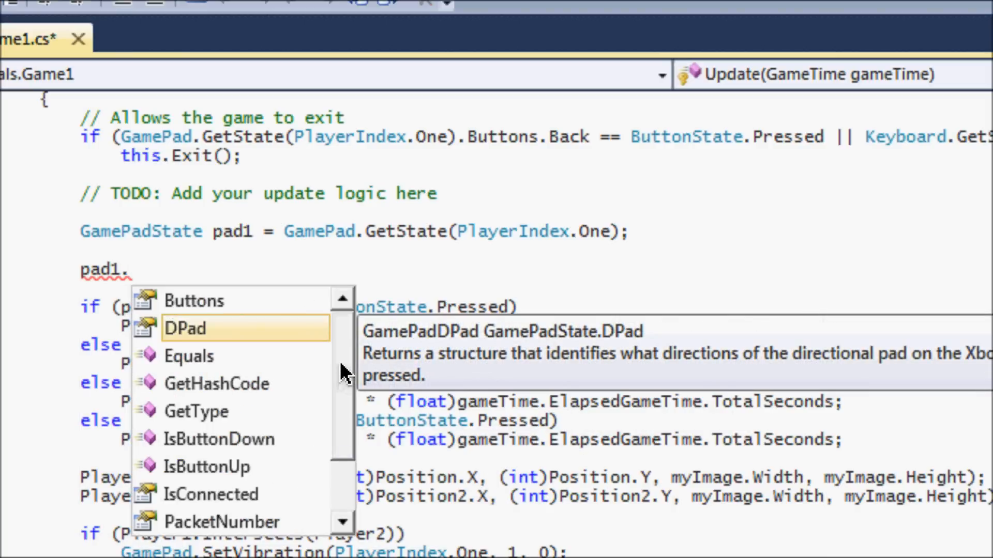
pyautogui.doubleClick(238, 300)
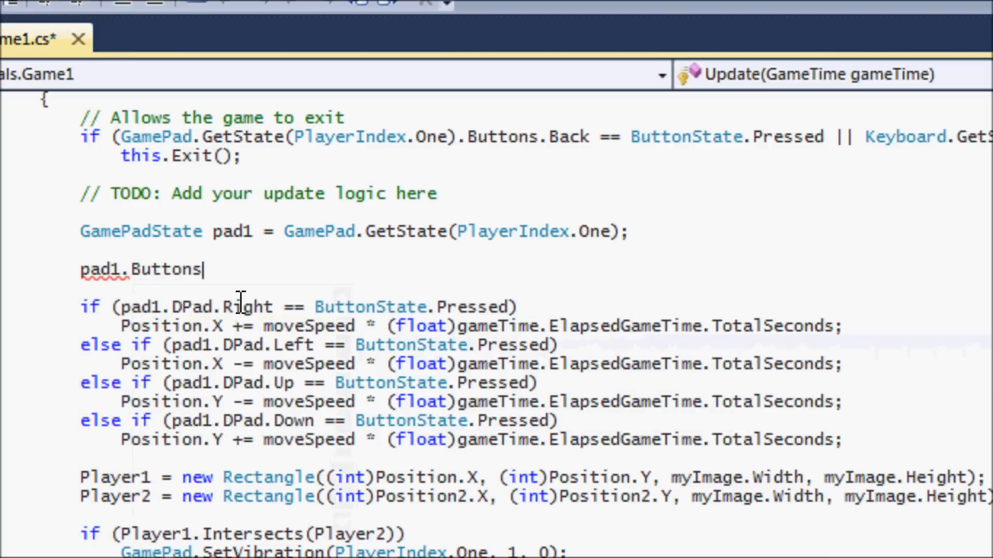
pyautogui.write('.A')
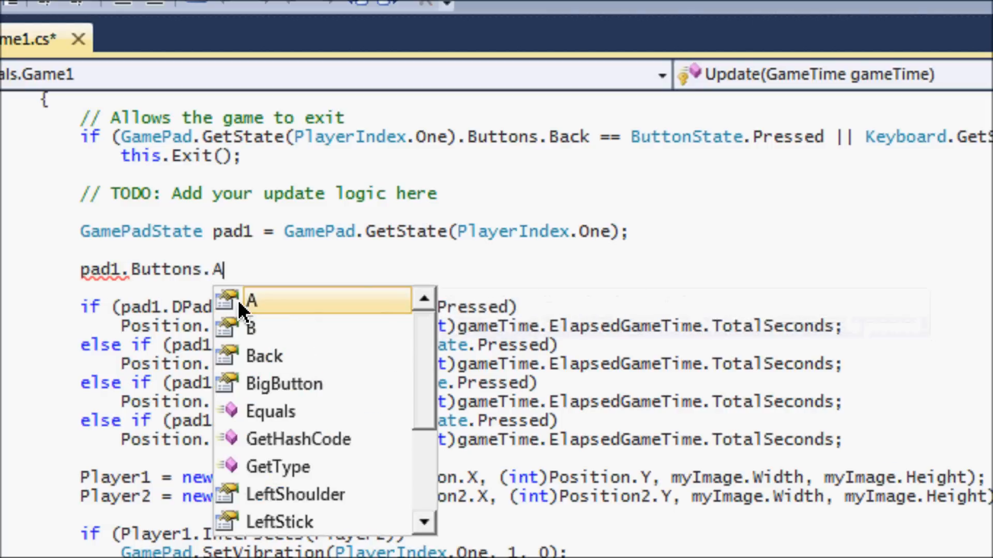
pyautogui.scroll(-1, 427, 394)
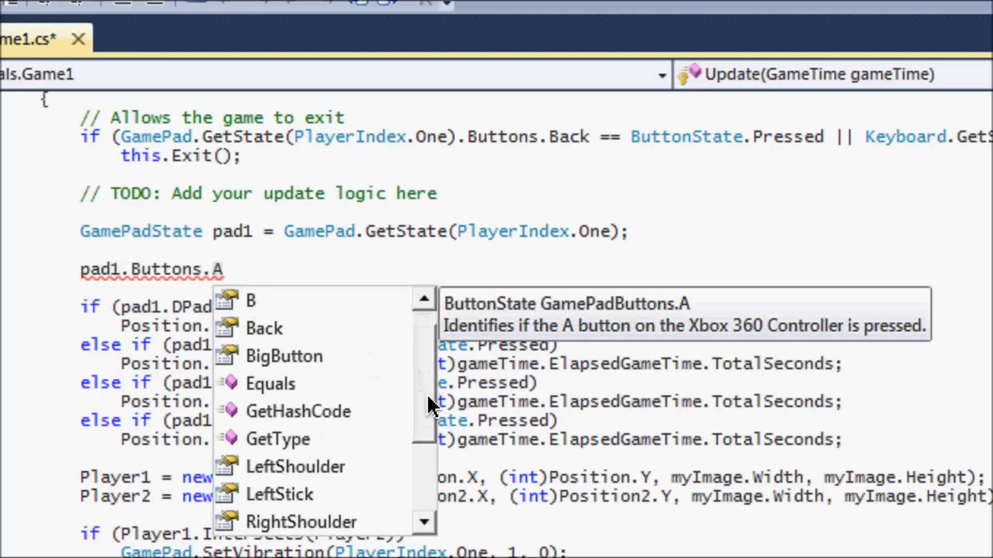
pyautogui.scroll(-2, 428, 395)
pyautogui.scroll(-1, 427, 415)
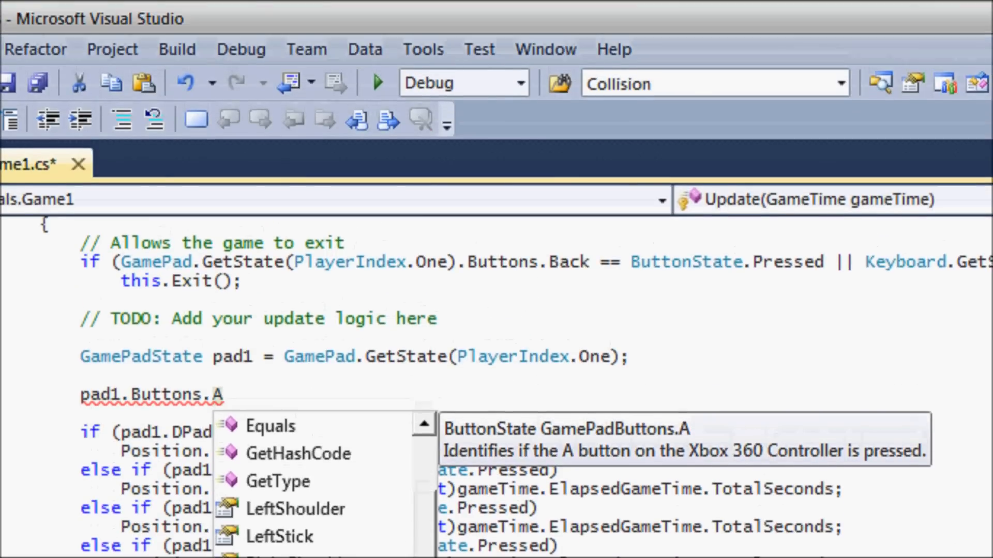
pyautogui.press('Escape')
pyautogui.click(382, 4)
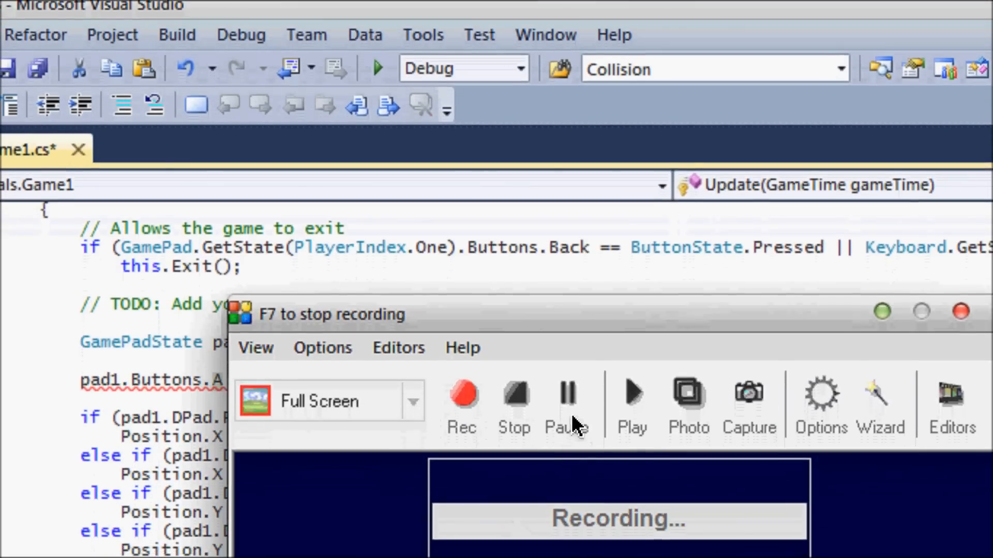
pyautogui.click(568, 398)
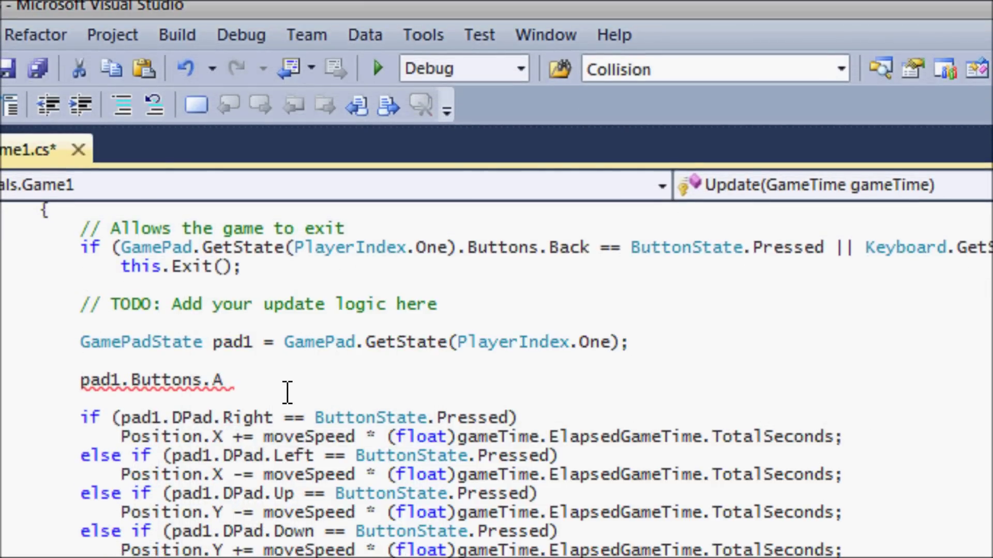
pyautogui.click(280, 386)
# Delete back to pad1. and browse the IsConnected, ThumbSticks and IsButtonDown member descriptions.
pyautogui.press('BackSpace')
pyautogui.press('BackSpace')
pyautogui.press('BackSpace')
pyautogui.press('BackSpace')
pyautogui.press('BackSpace')
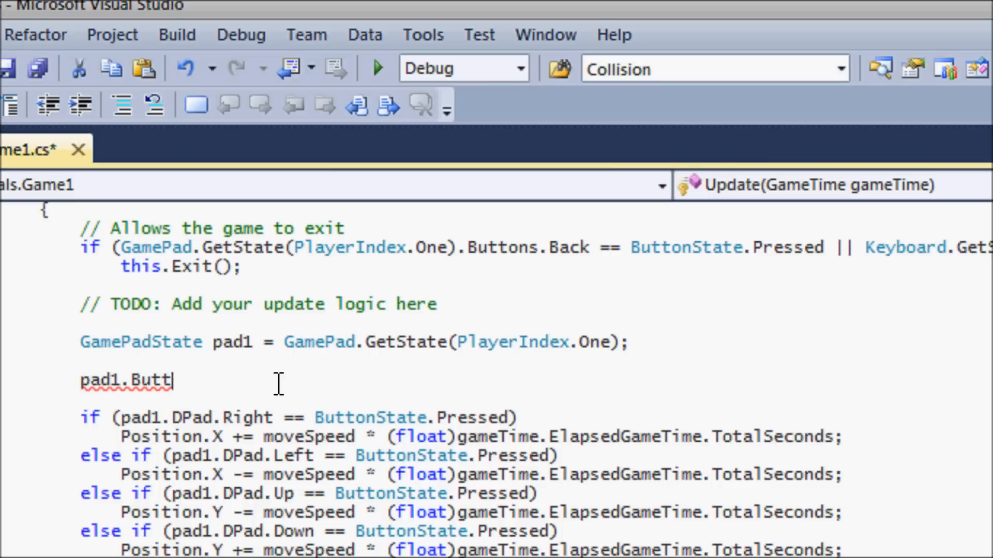
pyautogui.press('BackSpace')
pyautogui.press('BackSpace')
pyautogui.press('BackSpace')
pyautogui.write('.')
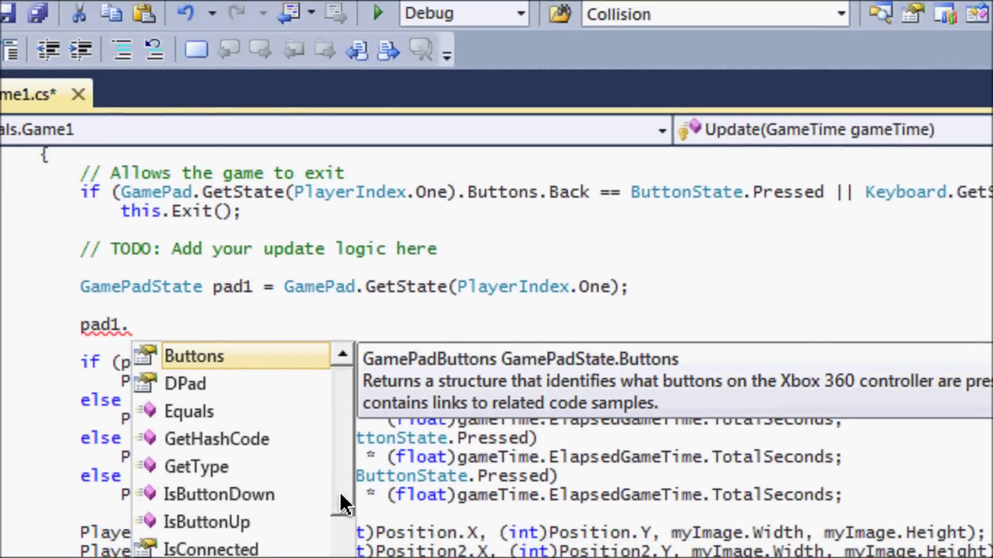
pyautogui.scroll(-1, 344, 508)
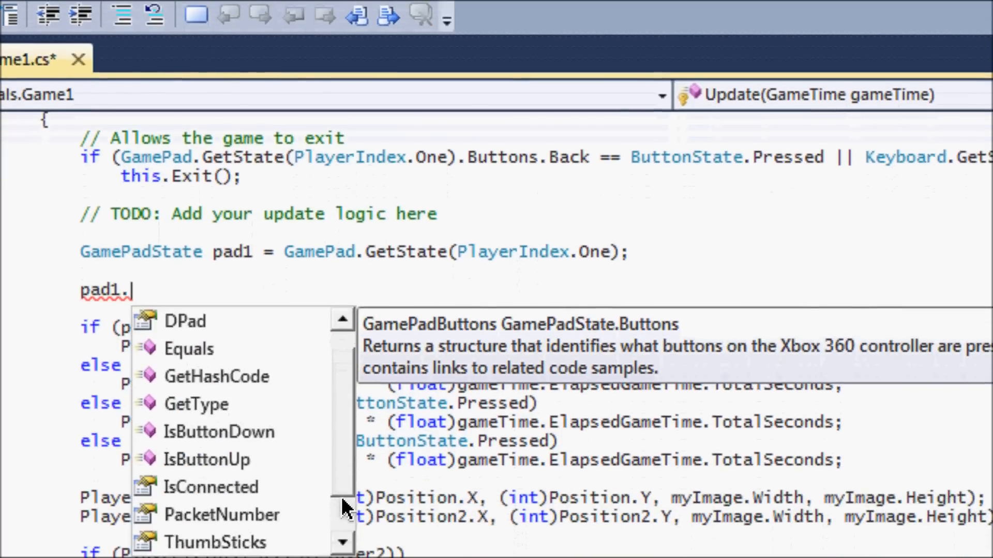
pyautogui.click(249, 418)
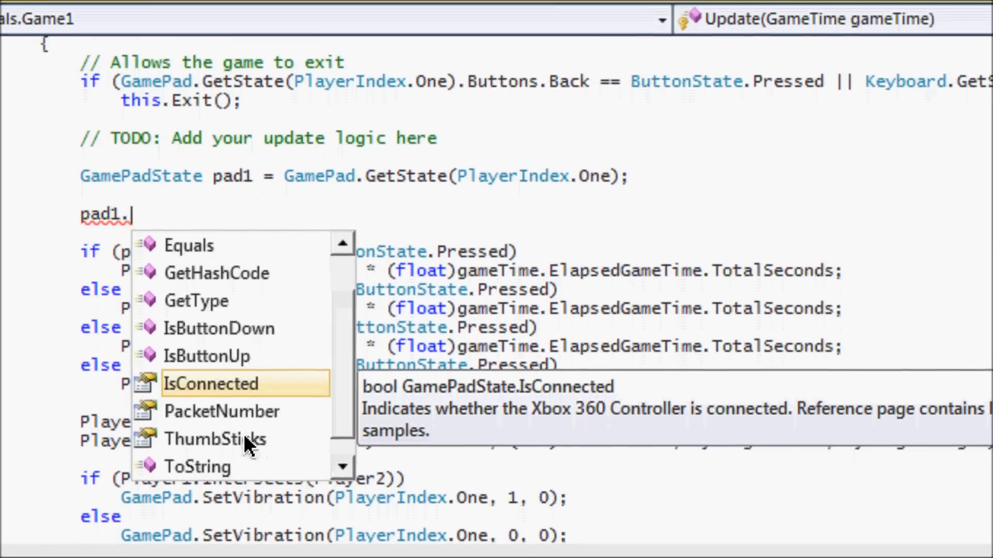
pyautogui.click(244, 431)
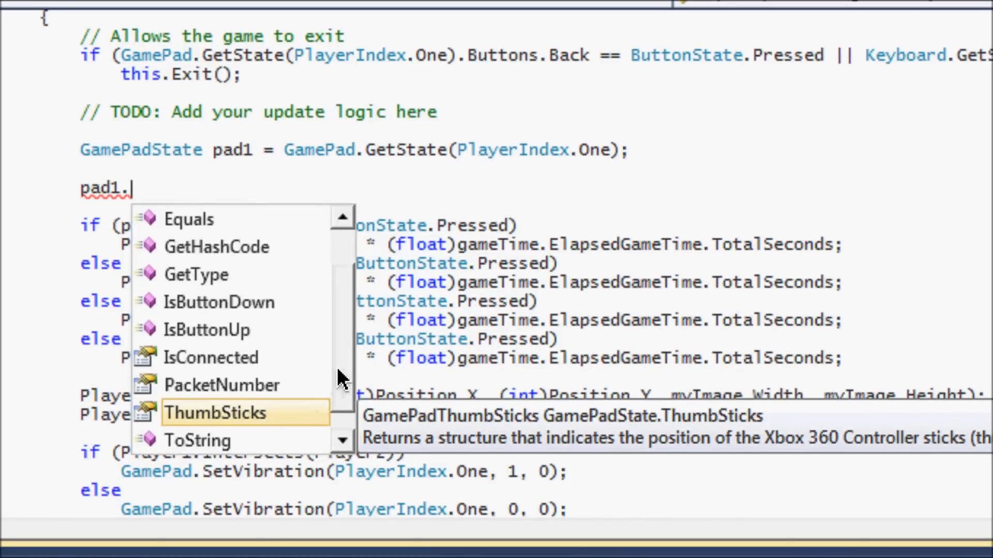
pyautogui.moveTo(348, 380); pyautogui.dragTo(349, 406)
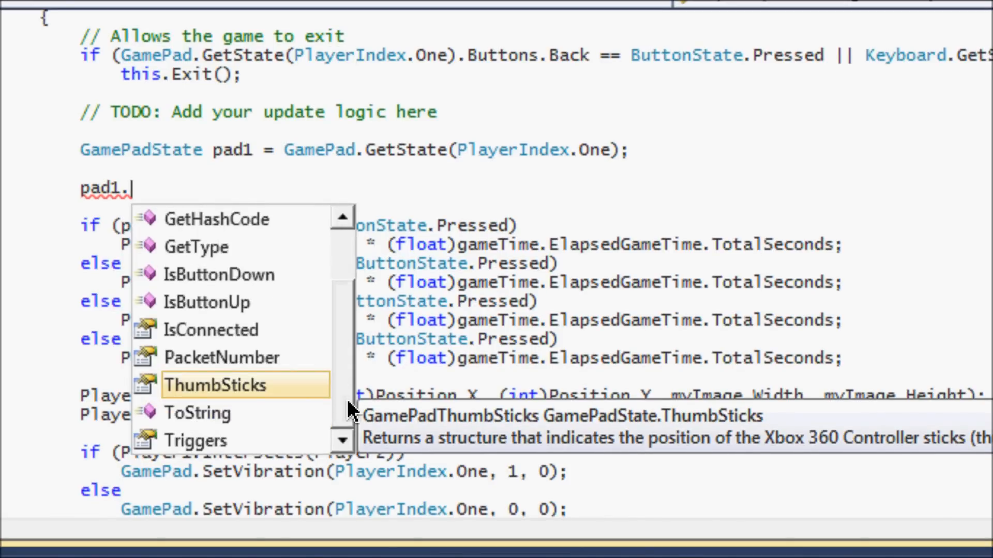
pyautogui.click(223, 273)
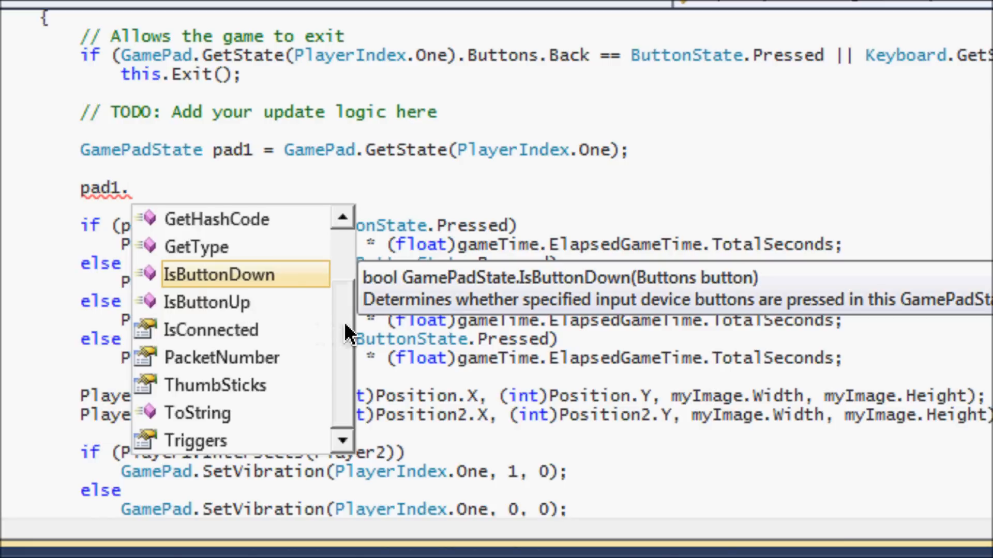
pyautogui.scroll(3, 341, 333)
pyautogui.click(449, 150)
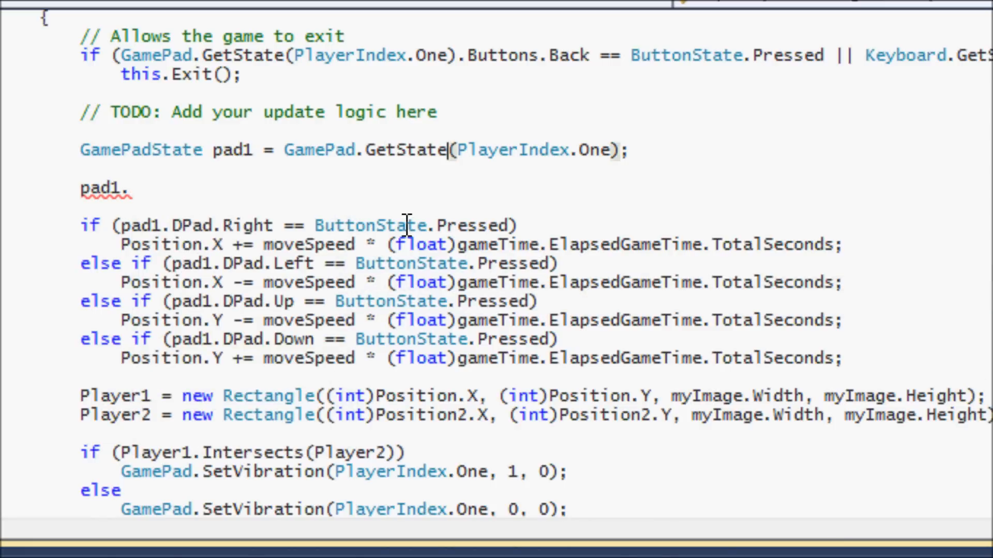
# Mark ButtonState.Pressed in the D-pad Right check, then select the unfinished pad1. text.
pyautogui.moveTo(508, 226); pyautogui.dragTo(330, 227)
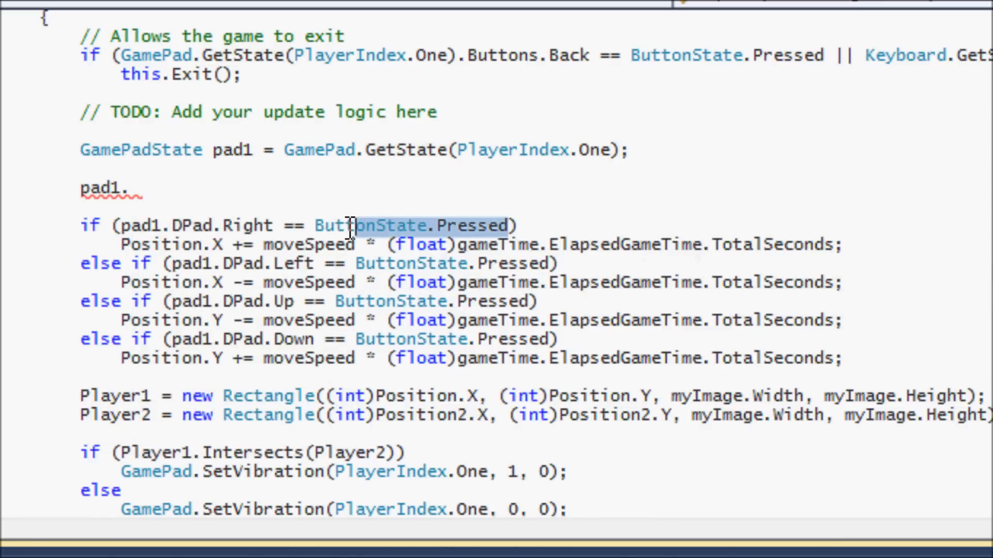
pyautogui.click(297, 192)
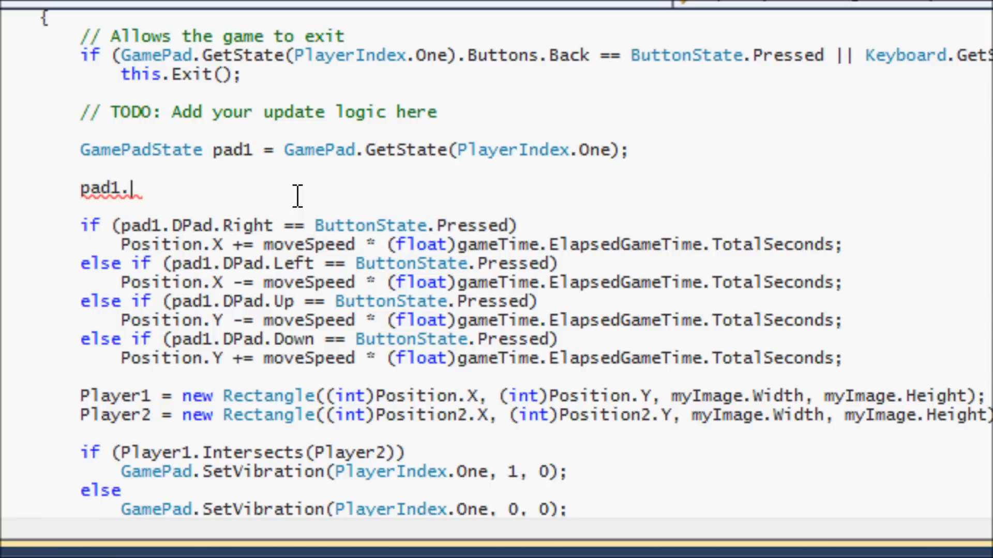
pyautogui.moveTo(144, 189); pyautogui.dragTo(78, 190)
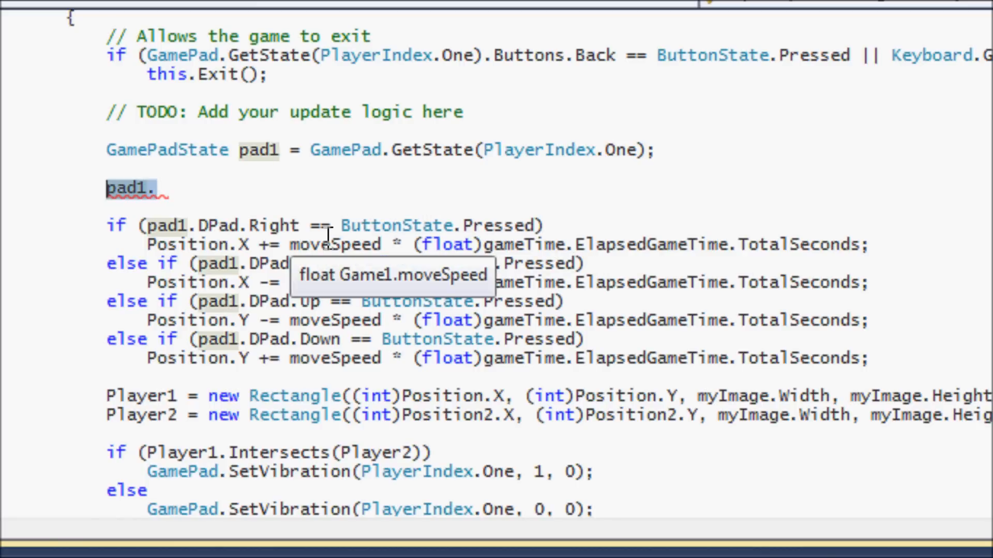
# Delete the pad1. text and the blank lines after the GamePadState declaration.
pyautogui.press('Delete')
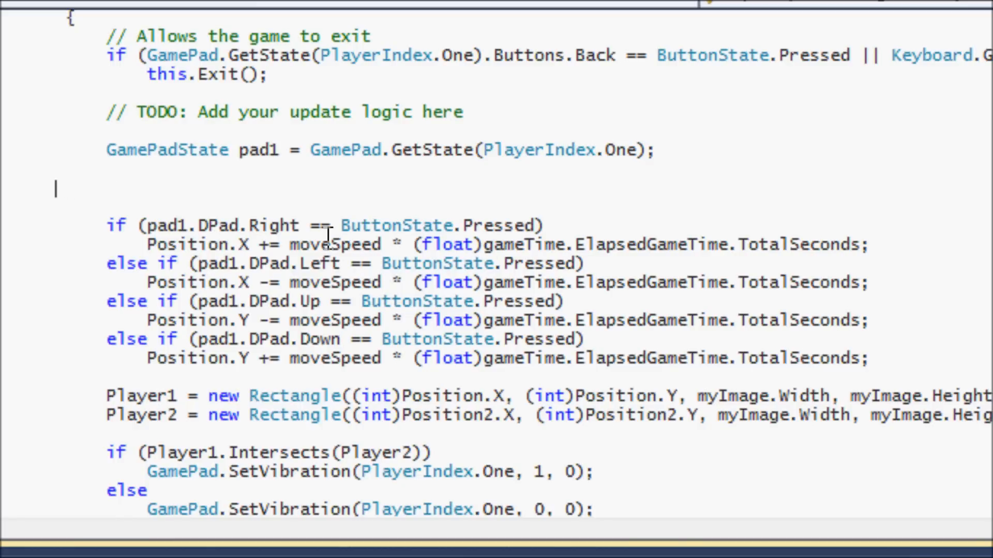
pyautogui.press('BackSpace')
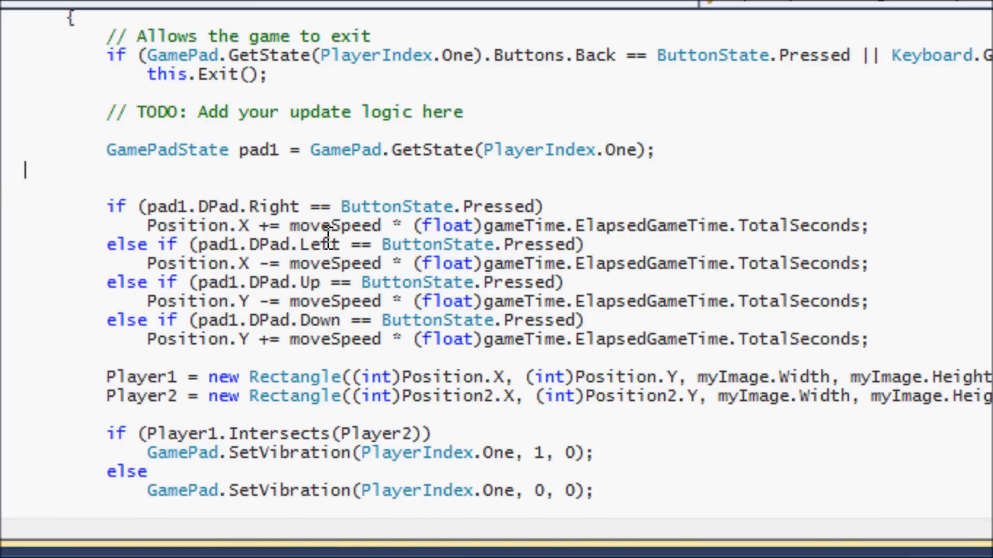
pyautogui.press('BackSpace')
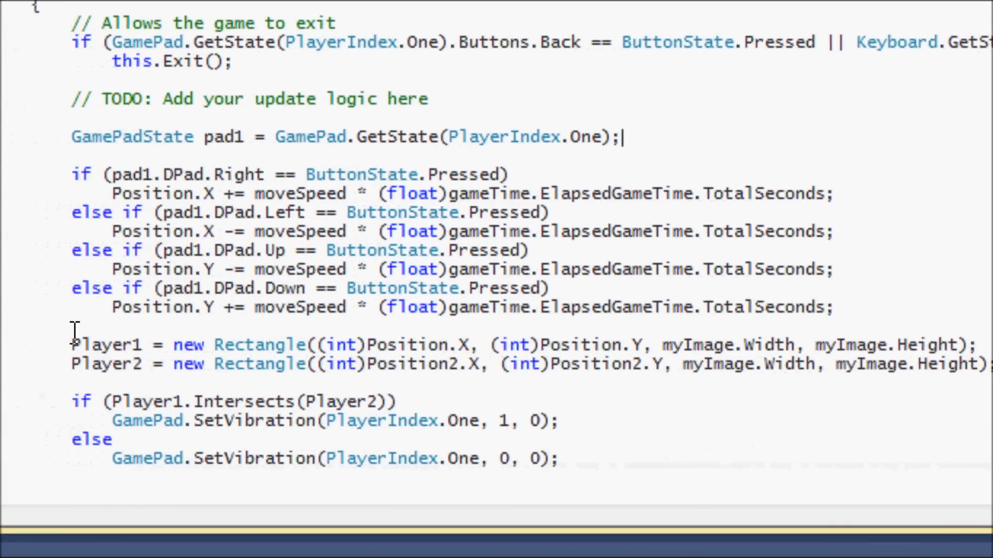
pyautogui.doubleClick(120, 344)
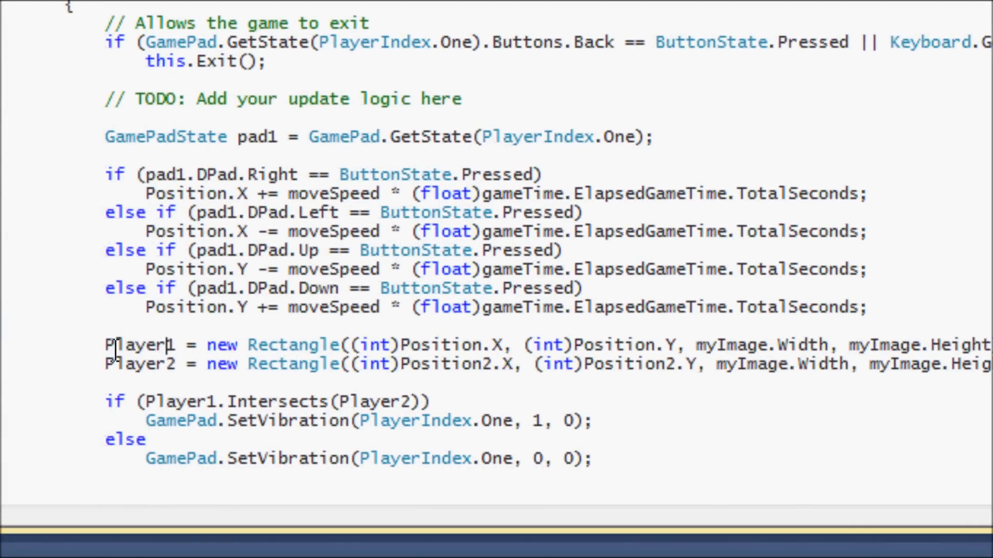
pyautogui.moveTo(213, 344); pyautogui.dragTo(916, 353)
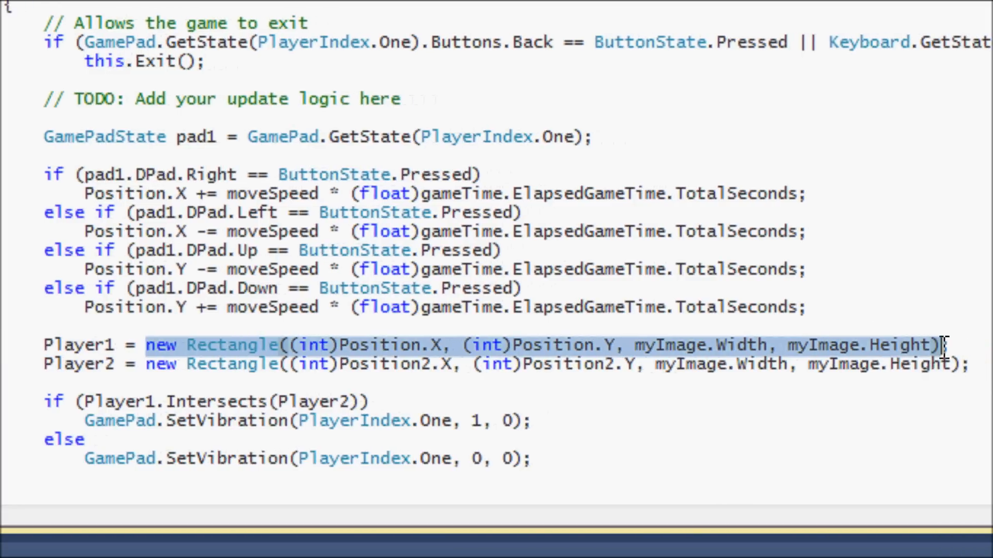
pyautogui.moveTo(916, 345); pyautogui.dragTo(109, 349)
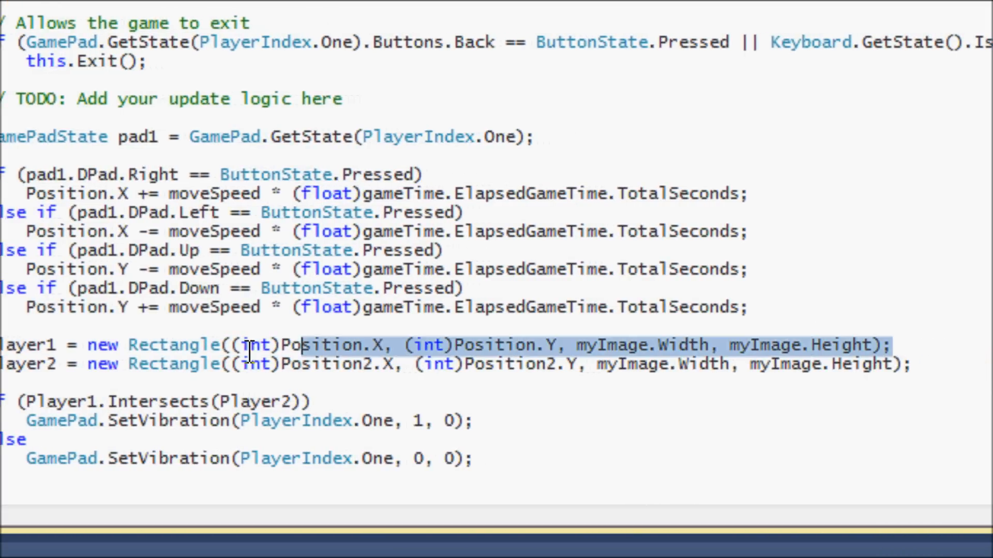
pyautogui.click(128, 345)
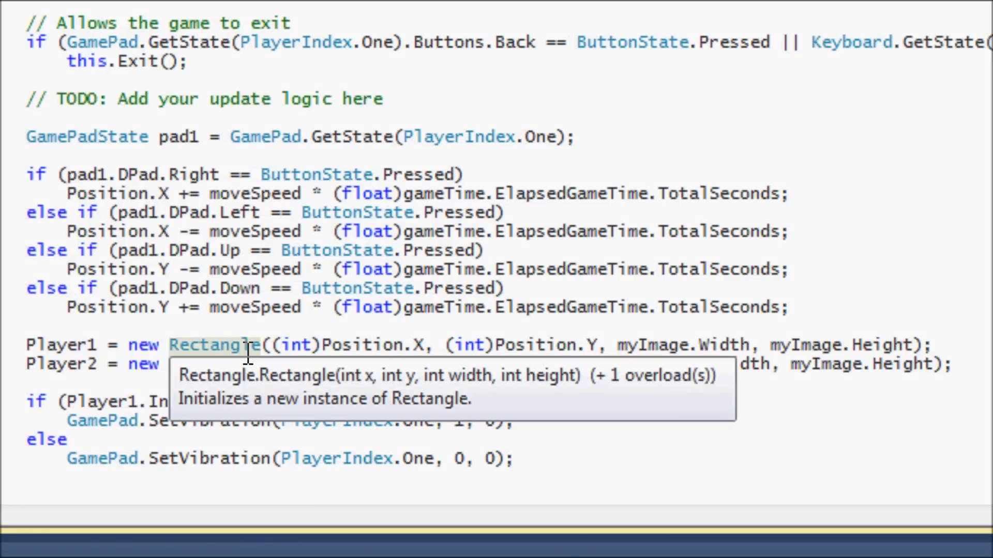
pyautogui.click(514, 401)
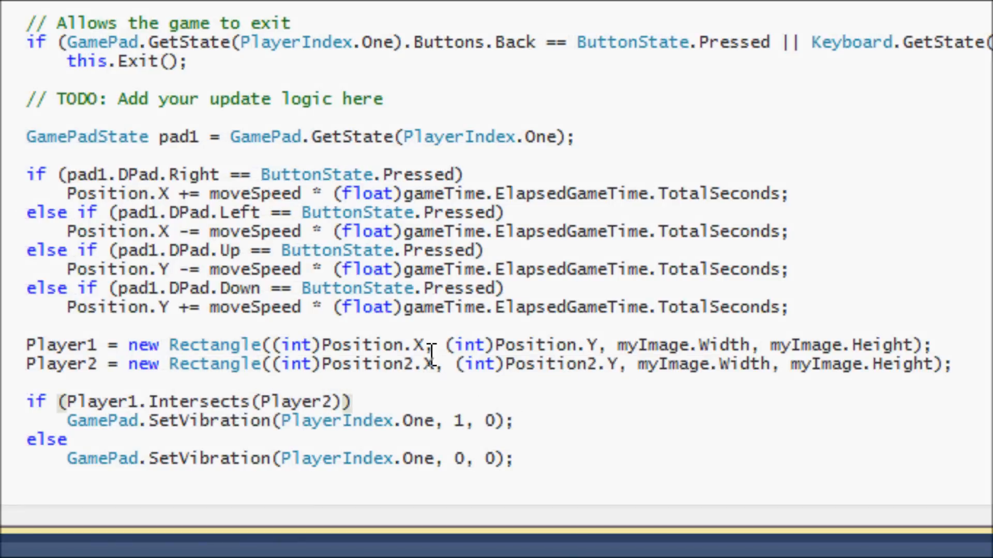
pyautogui.moveTo(426, 346); pyautogui.dragTo(301, 341)
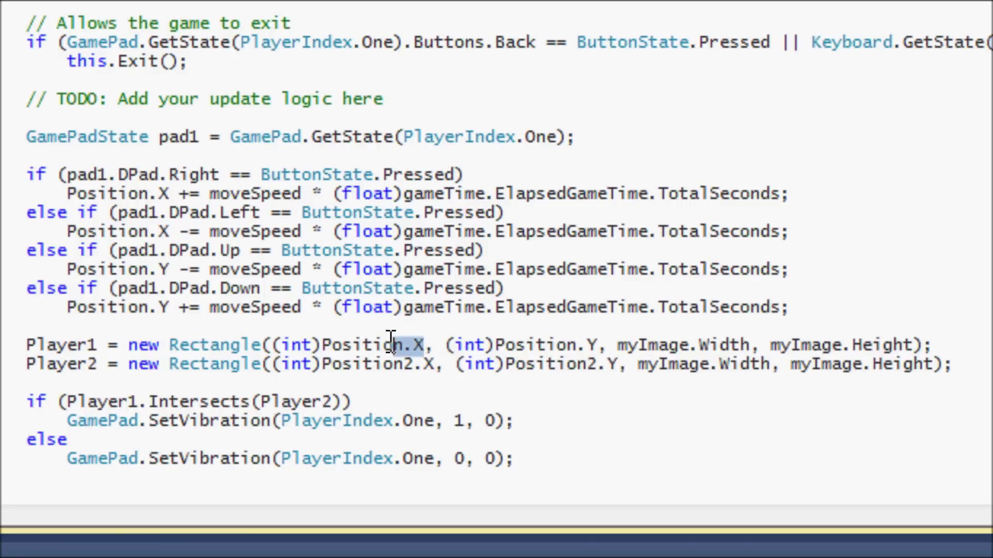
pyautogui.click(299, 364)
pyautogui.click(314, 349)
pyautogui.doubleClick(143, 345)
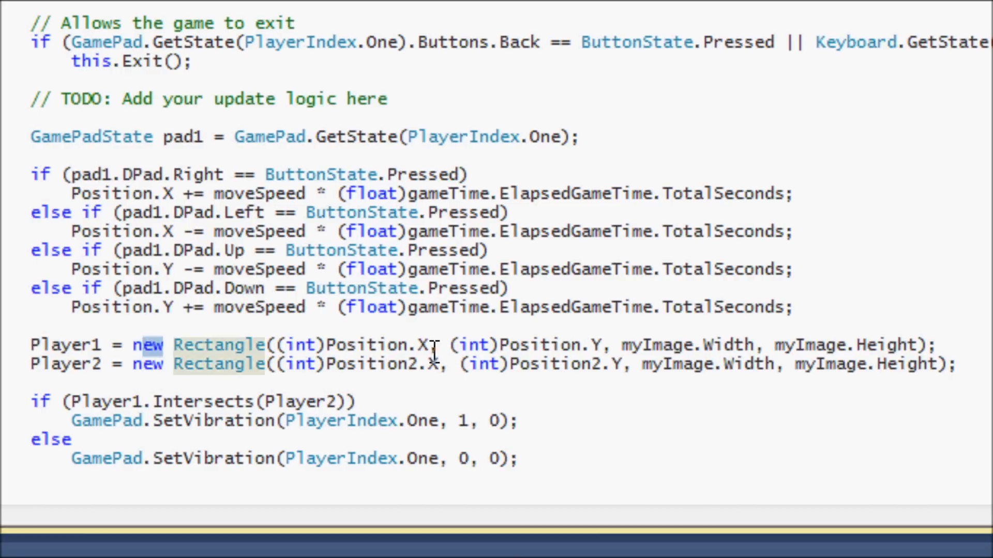
pyautogui.moveTo(430, 345); pyautogui.dragTo(327, 345)
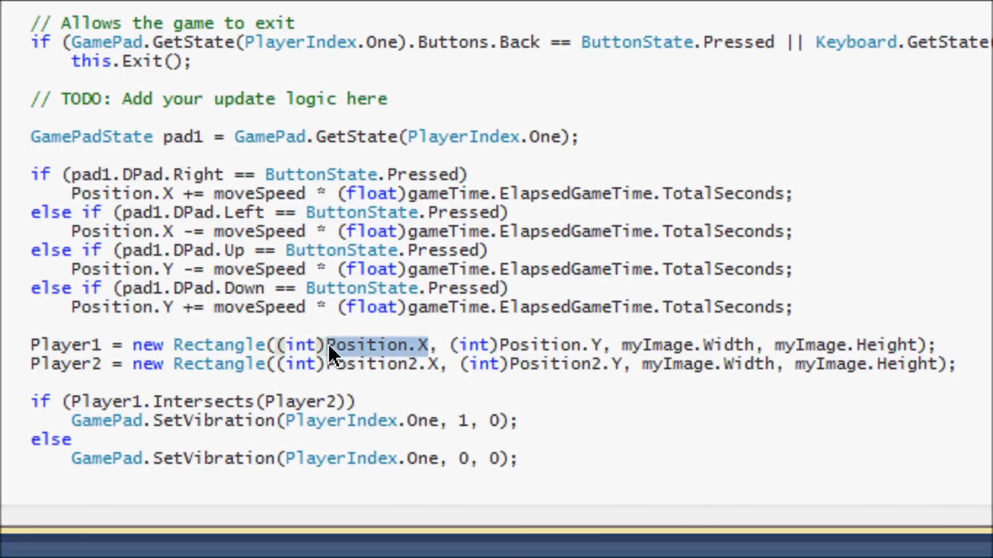
pyautogui.click(319, 346)
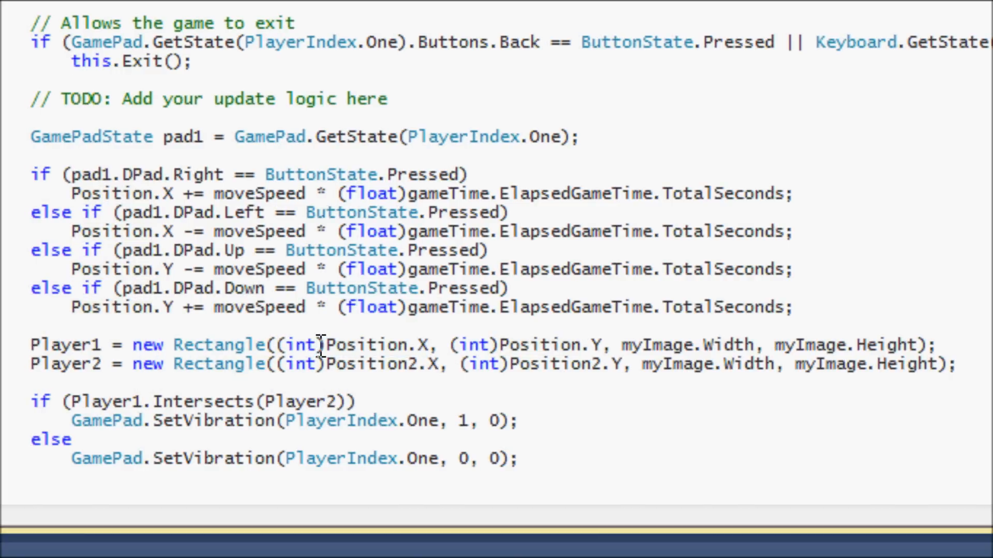
pyautogui.moveTo(317, 345); pyautogui.dragTo(294, 345)
pyautogui.click(422, 345)
pyautogui.moveTo(429, 345); pyautogui.dragTo(357, 346)
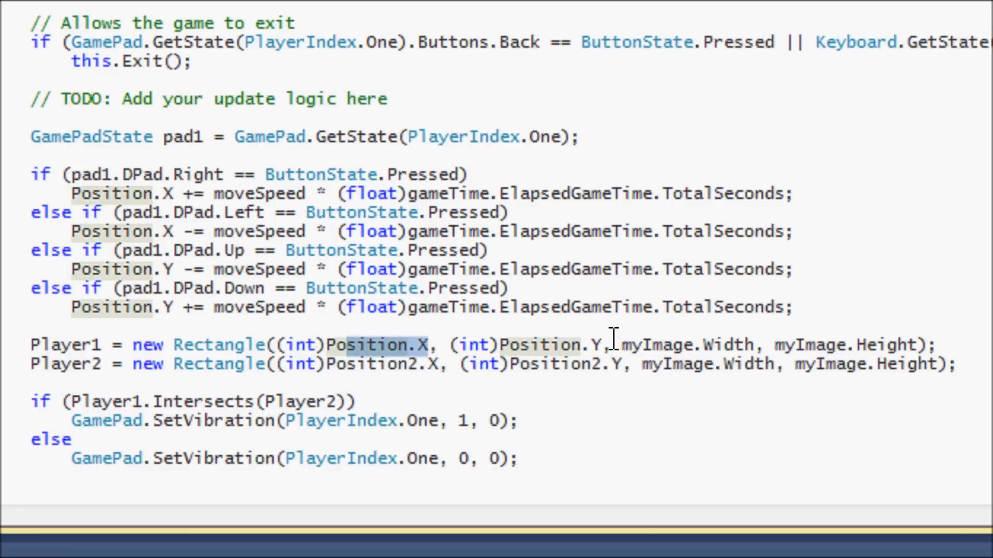
pyautogui.moveTo(623, 345); pyautogui.dragTo(758, 349)
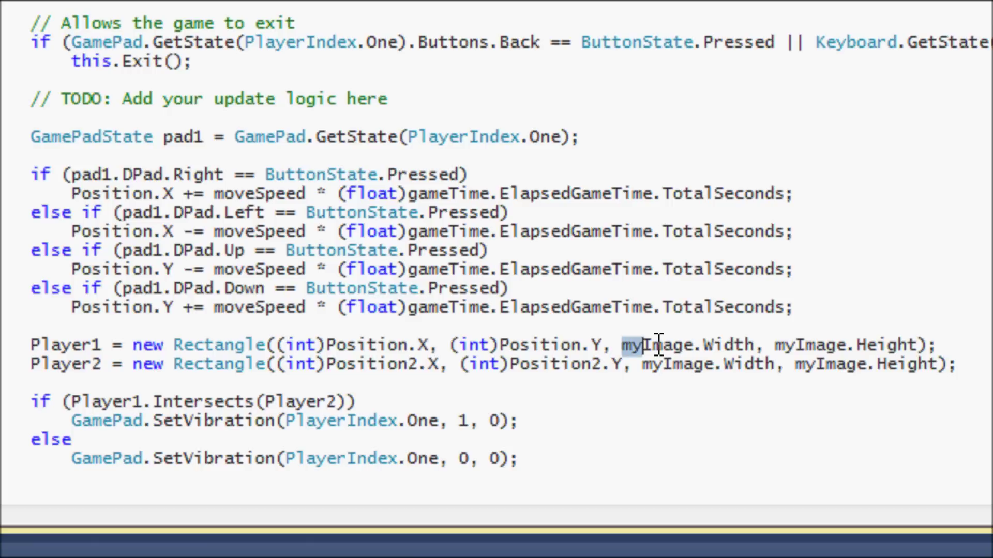
pyautogui.click(762, 345)
pyautogui.moveTo(777, 345); pyautogui.dragTo(915, 346)
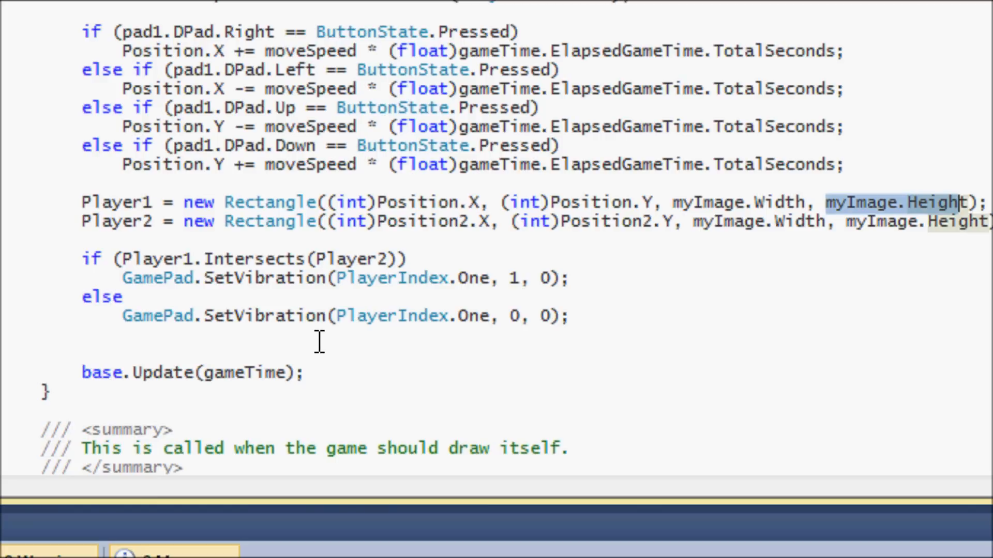
pyautogui.click(359, 351)
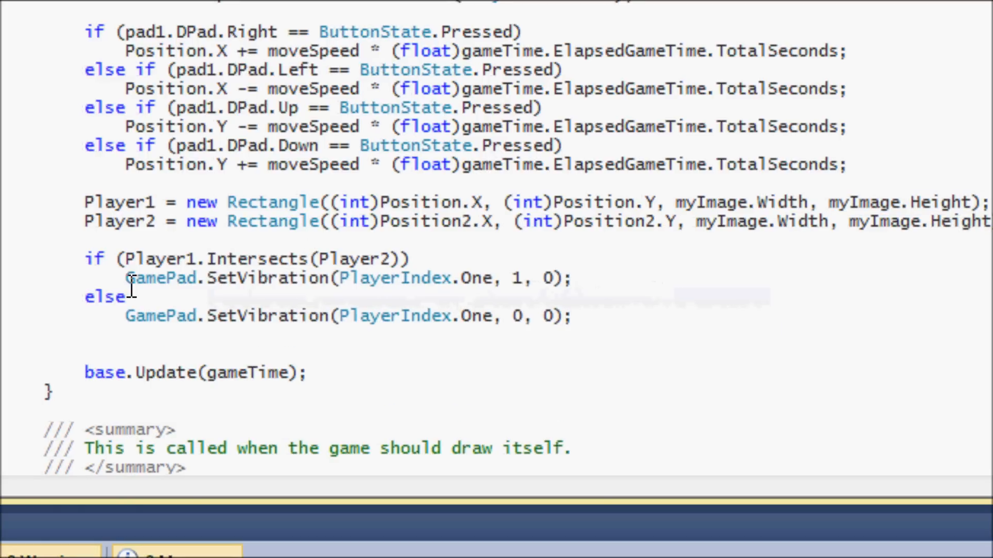
pyautogui.moveTo(141, 260); pyautogui.dragTo(277, 264)
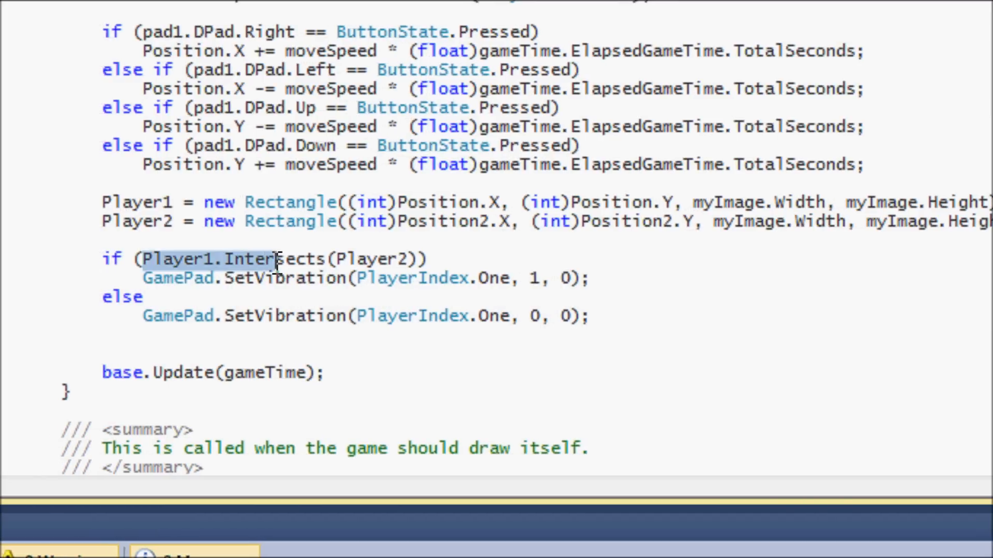
pyautogui.click(277, 264)
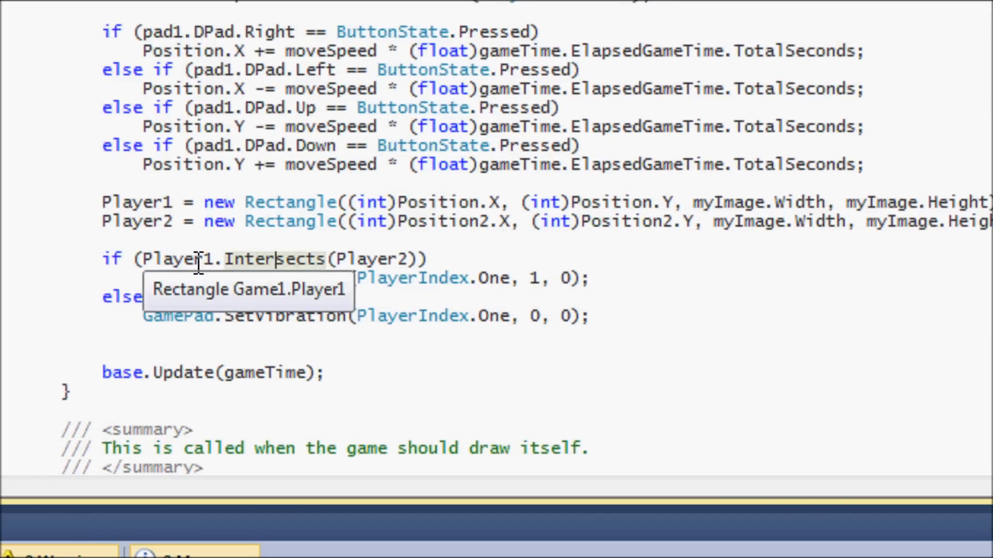
pyautogui.click(421, 316)
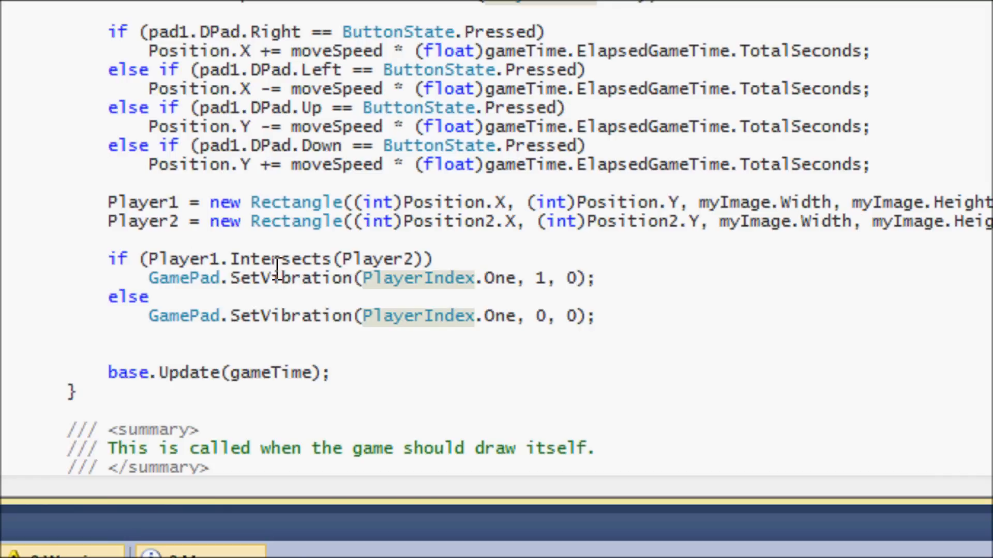
pyautogui.moveTo(311, 259); pyautogui.dragTo(340, 259)
pyautogui.doubleClick(376, 260)
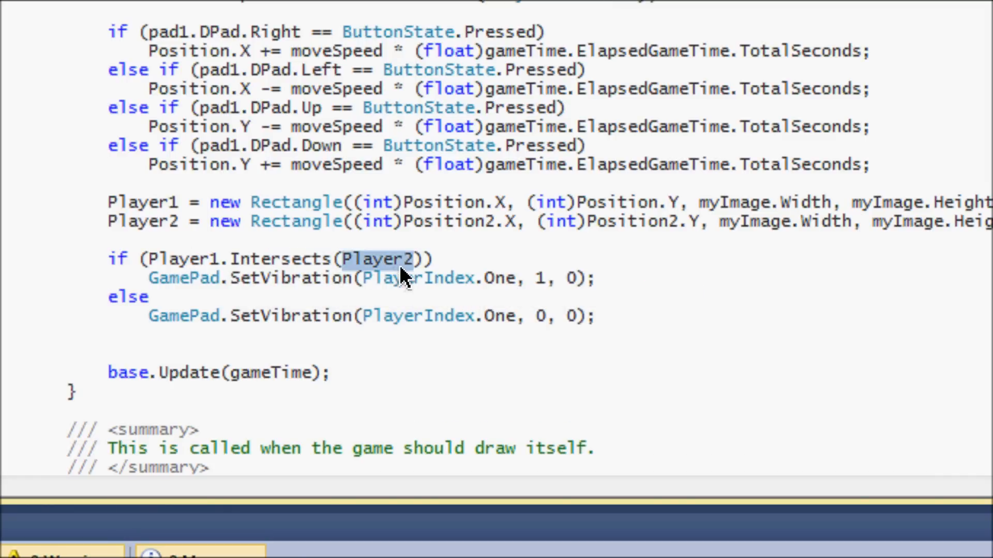
pyautogui.click(466, 264)
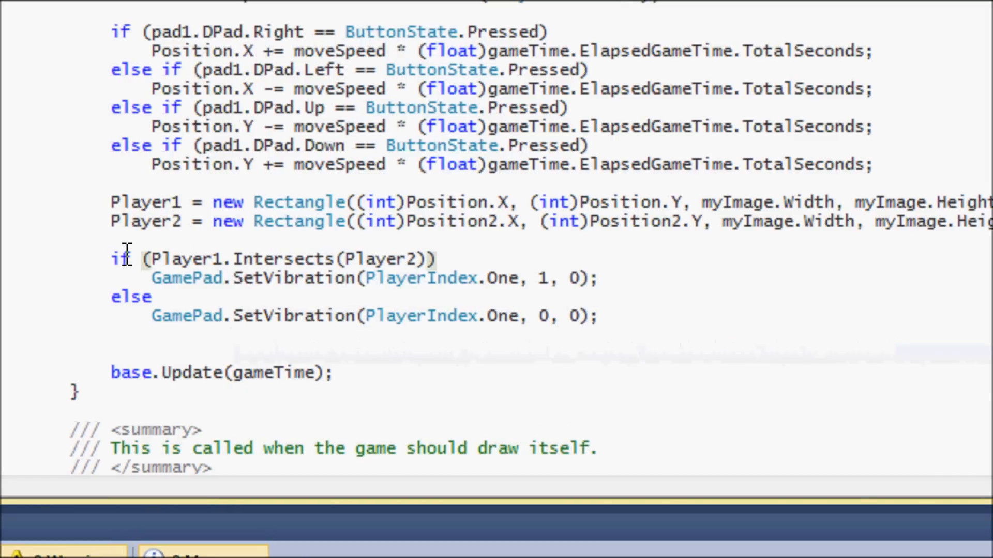
pyautogui.click(148, 259)
pyautogui.moveTo(147, 259); pyautogui.dragTo(280, 257)
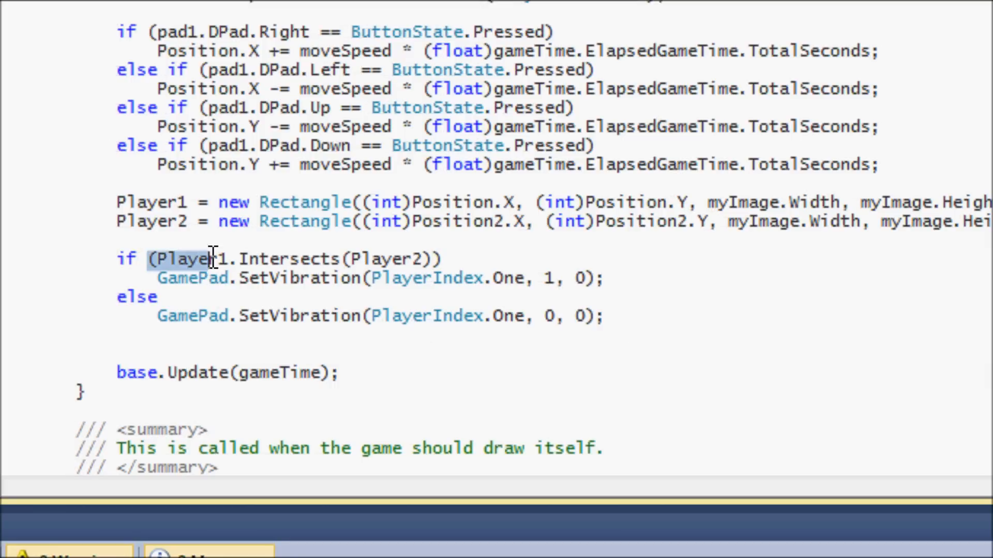
pyautogui.click(320, 256)
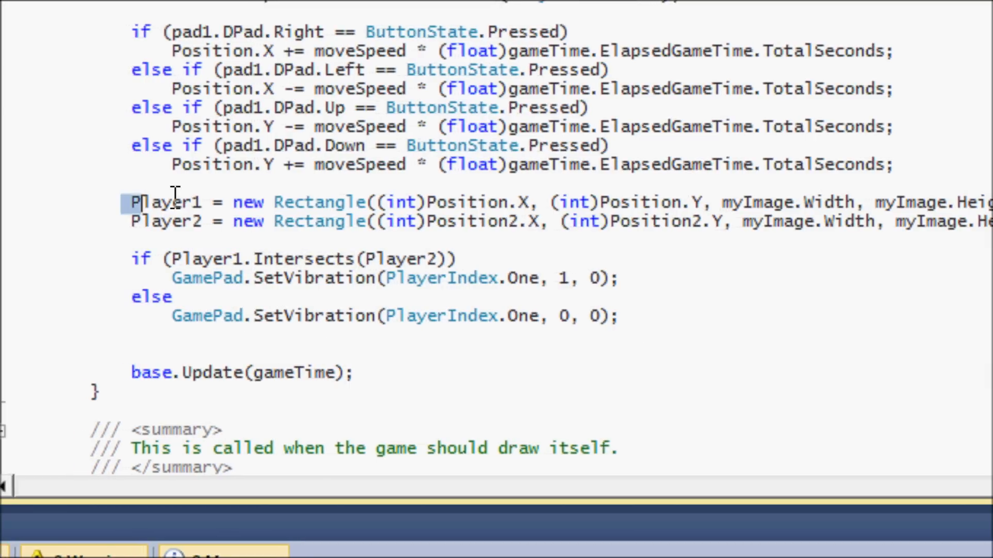
pyautogui.moveTo(118, 202); pyautogui.dragTo(884, 186)
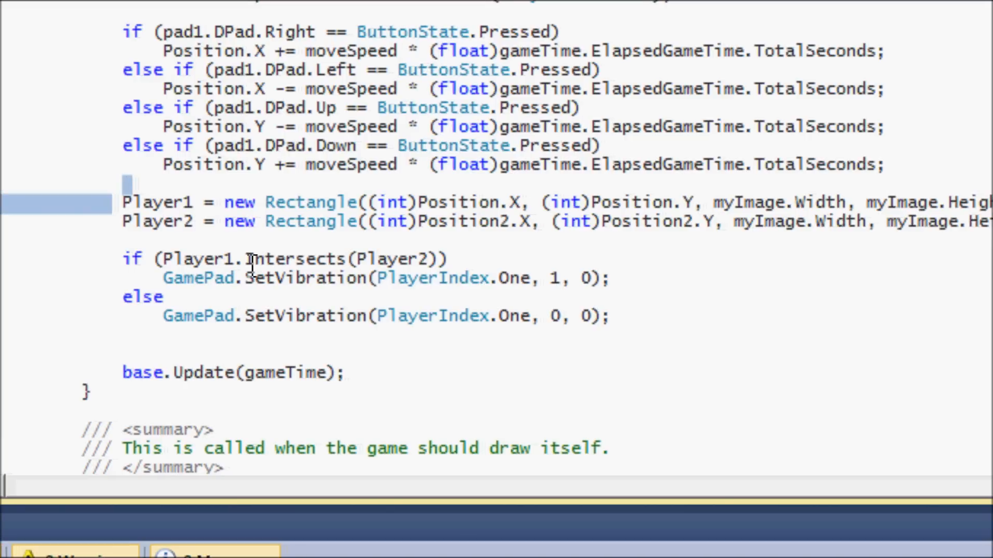
pyautogui.moveTo(124, 221); pyautogui.dragTo(815, 213)
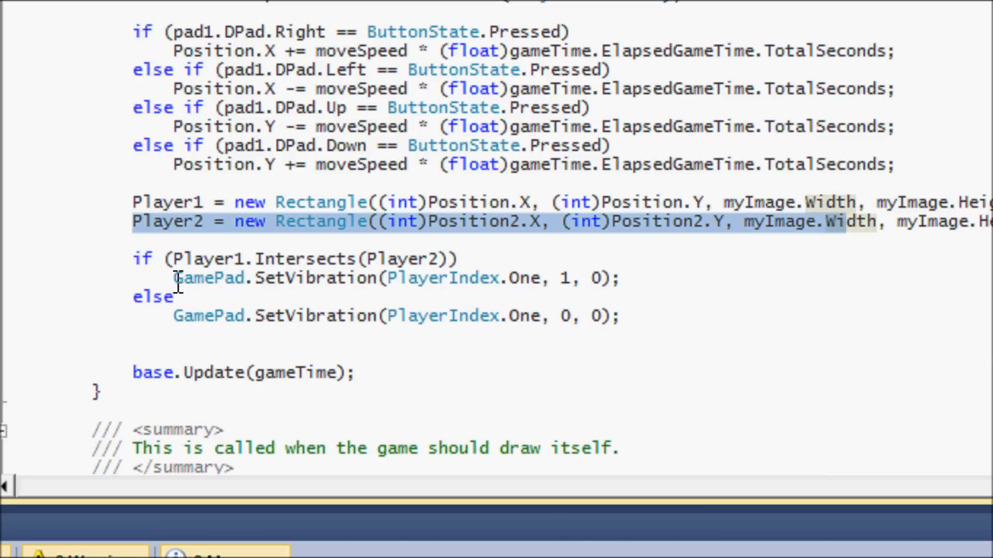
# Walk through the collision SetVibration call: GamePad uses, PlayerIndex.One, and motor strengths 1 and 0.
pyautogui.moveTo(174, 278); pyautogui.dragTo(651, 281)
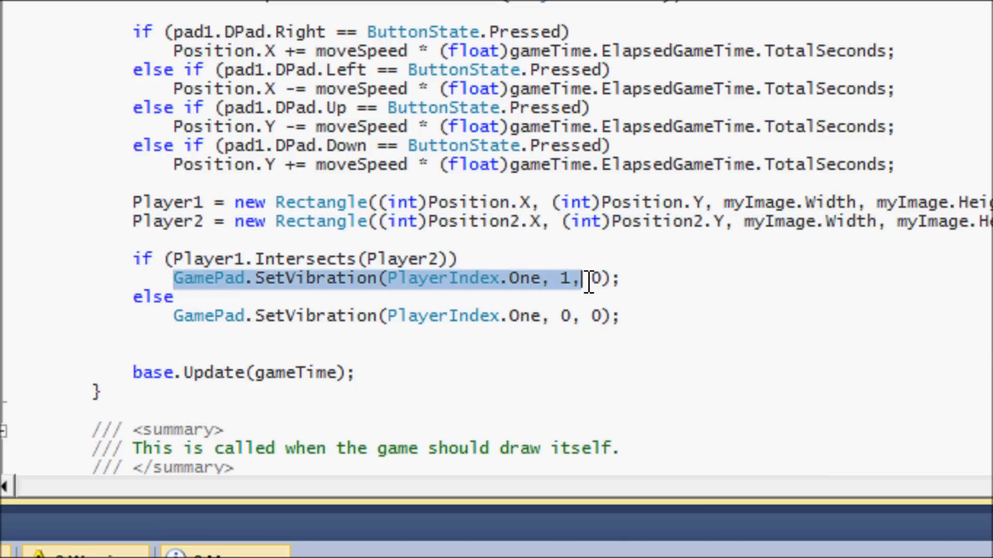
pyautogui.click(650, 282)
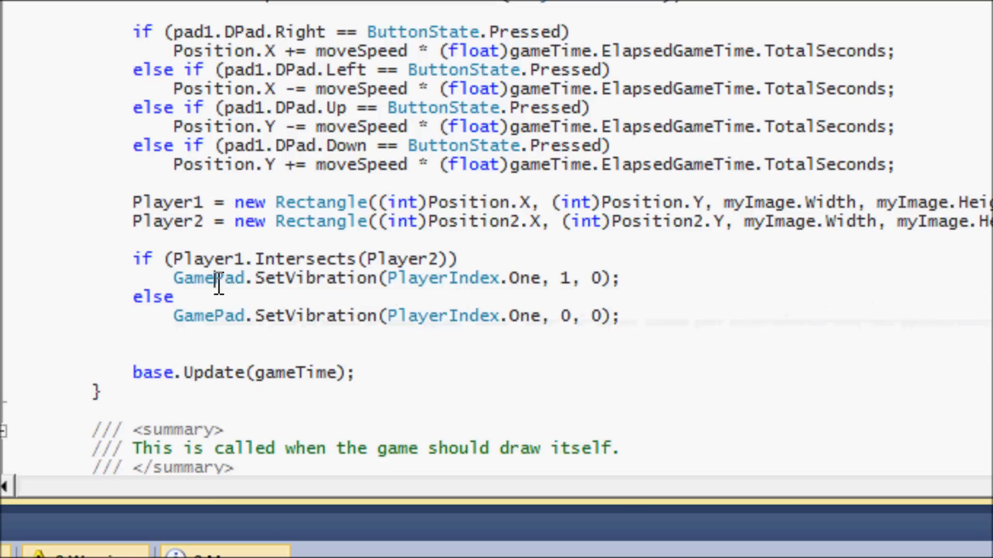
pyautogui.click(174, 277)
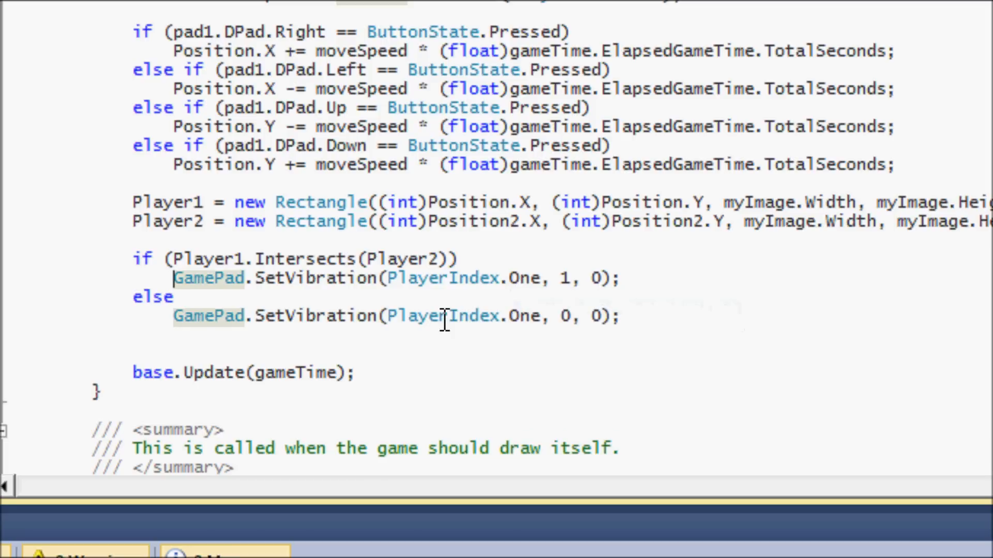
pyautogui.click(388, 278)
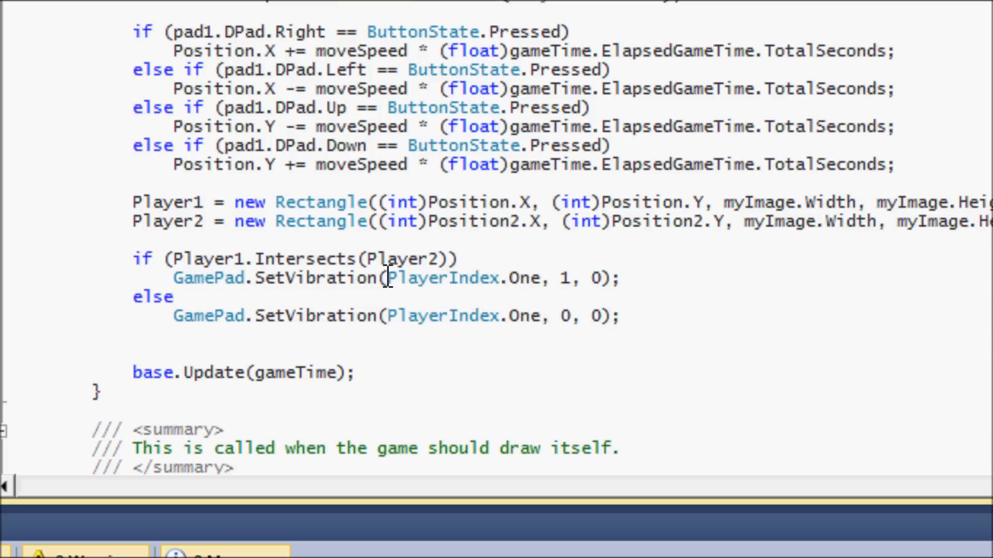
pyautogui.moveTo(387, 278)
pyautogui.mouseDown()
pyautogui.moveTo(559, 280)
pyautogui.moveTo(540, 277)
pyautogui.mouseUp()
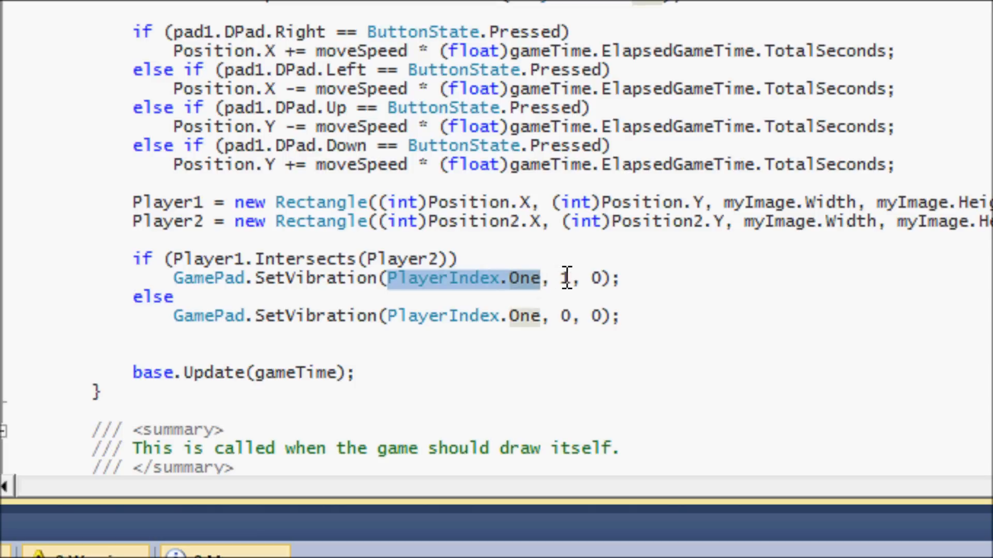
pyautogui.click(564, 278)
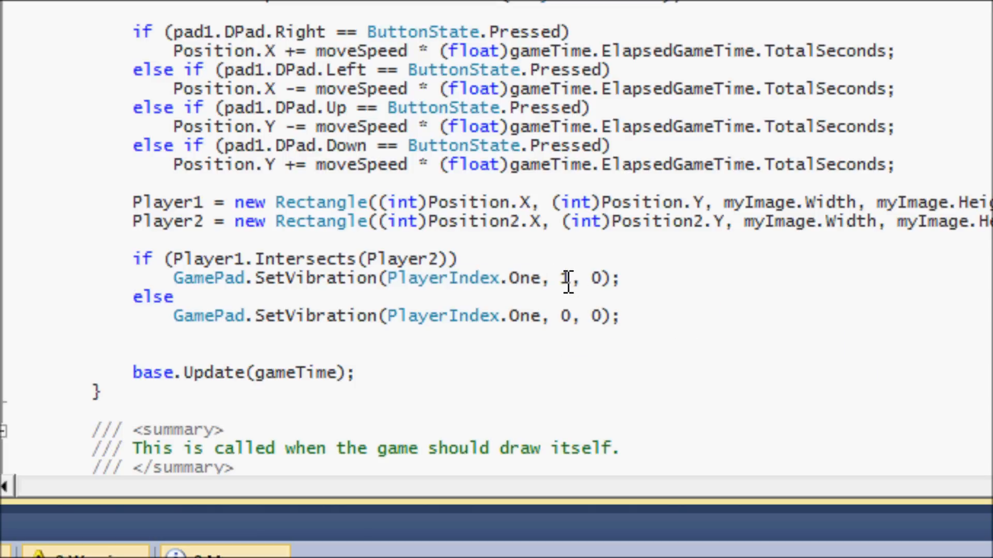
pyautogui.doubleClick(564, 278)
pyautogui.doubleClick(597, 278)
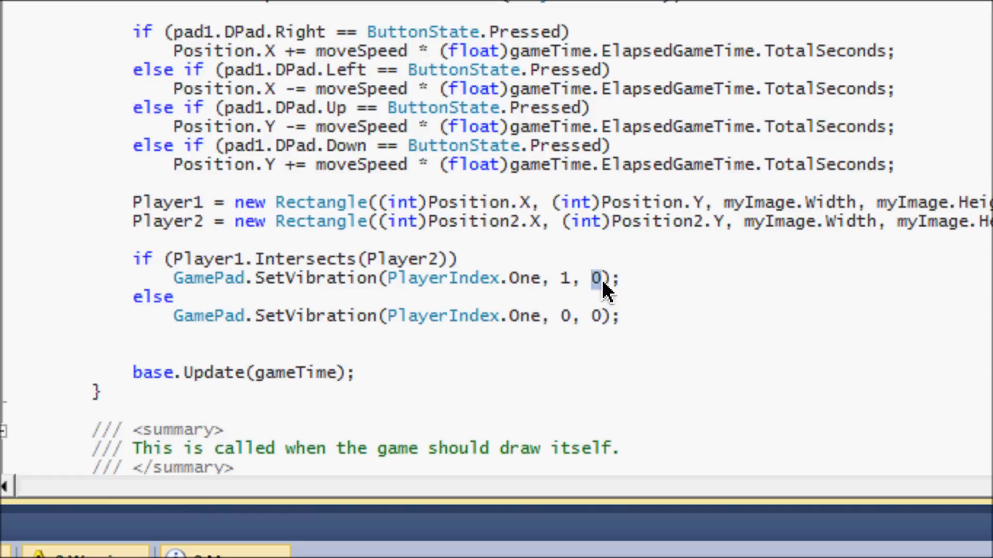
pyautogui.click(604, 285)
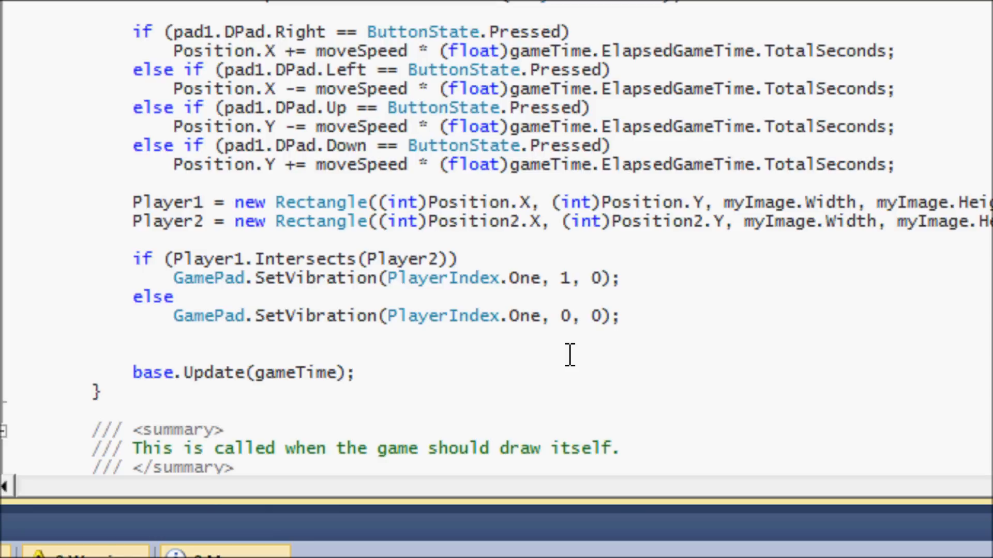
# Change the collision SetVibration call to 1, 1 while keeping the else branch at 0, 0.
pyautogui.click(574, 317)
pyautogui.press('BackSpace')
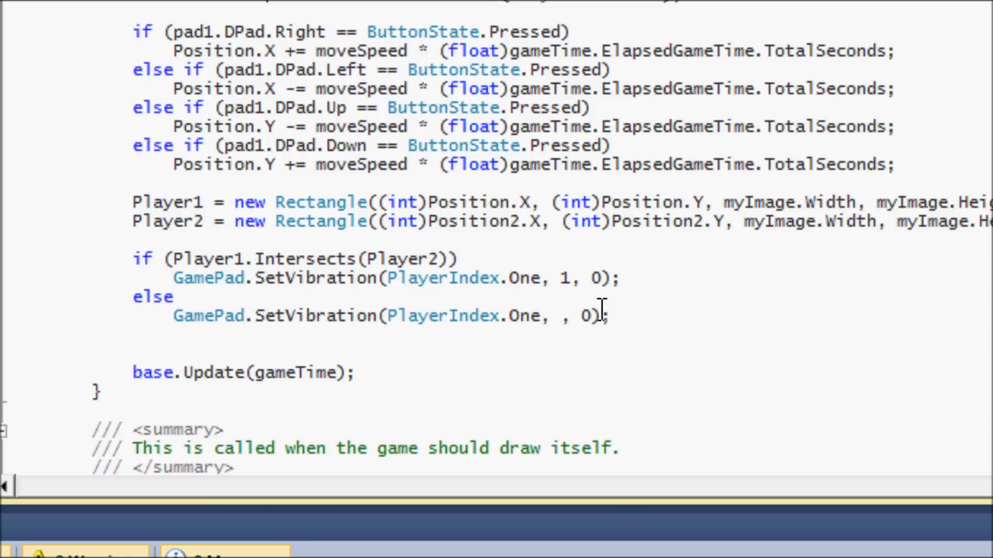
pyautogui.write('0')
pyautogui.click(602, 279)
pyautogui.press('BackSpace')
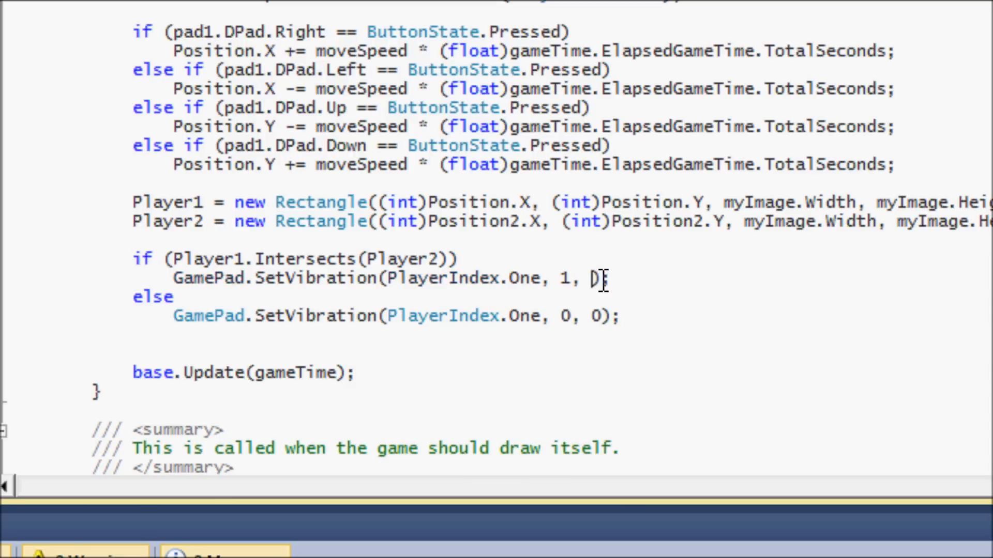
pyautogui.write('1')
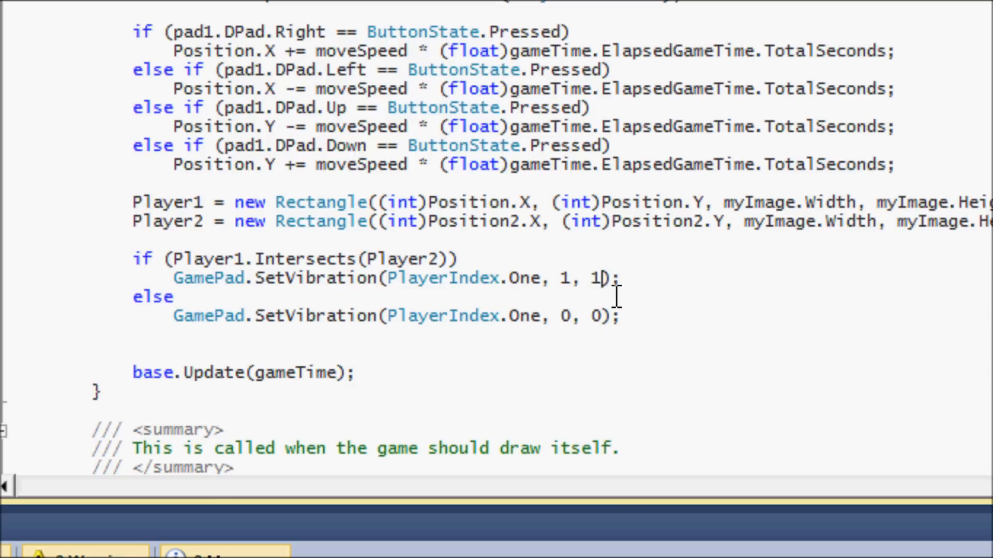
pyautogui.moveTo(625, 278); pyautogui.dragTo(173, 278)
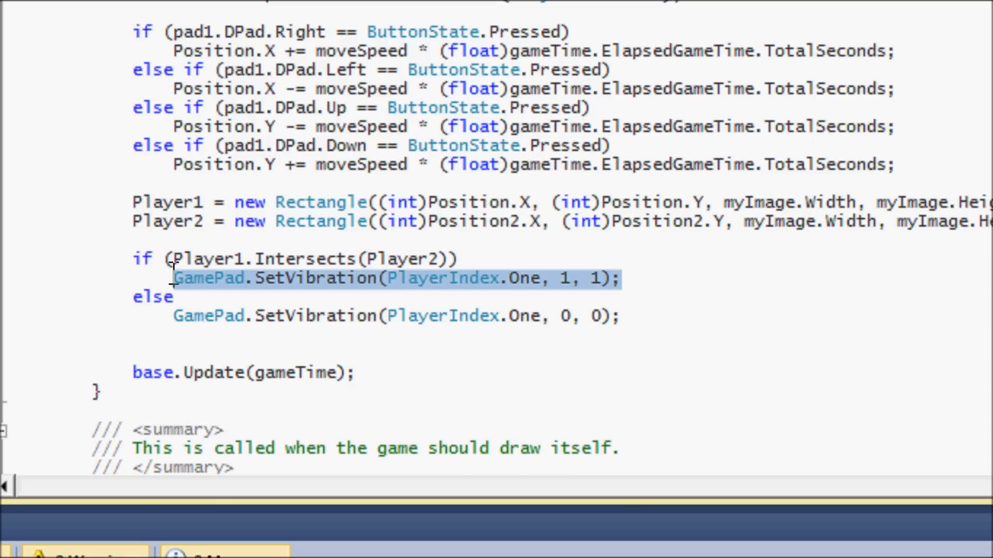
pyautogui.moveTo(625, 316); pyautogui.dragTo(172, 316)
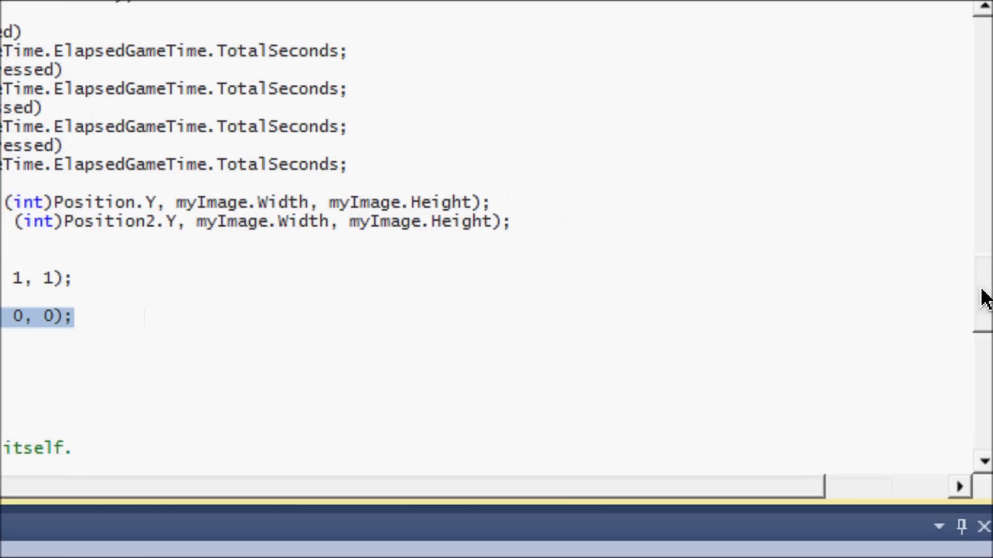
pyautogui.moveTo(984, 299); pyautogui.dragTo(899, 225)
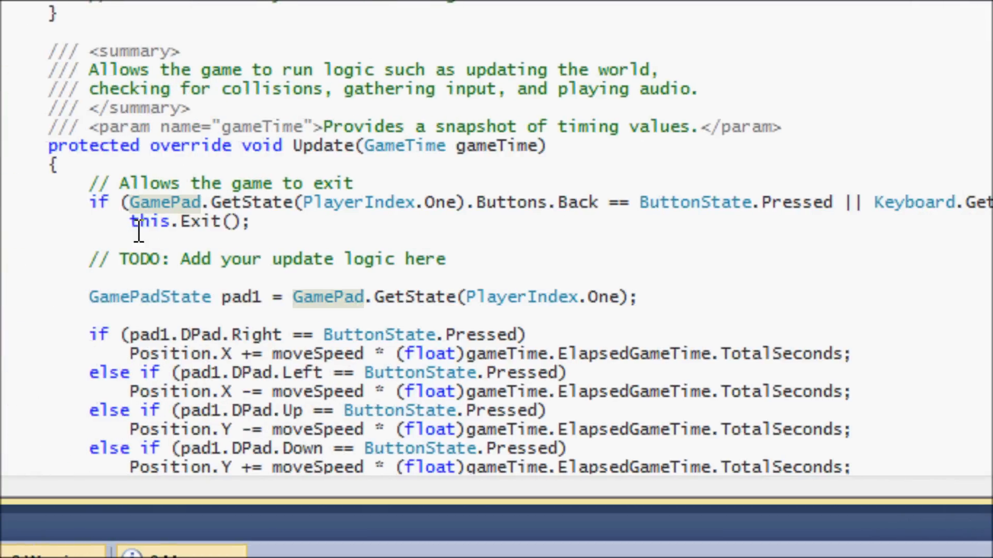
pyautogui.moveTo(143, 222); pyautogui.dragTo(263, 224)
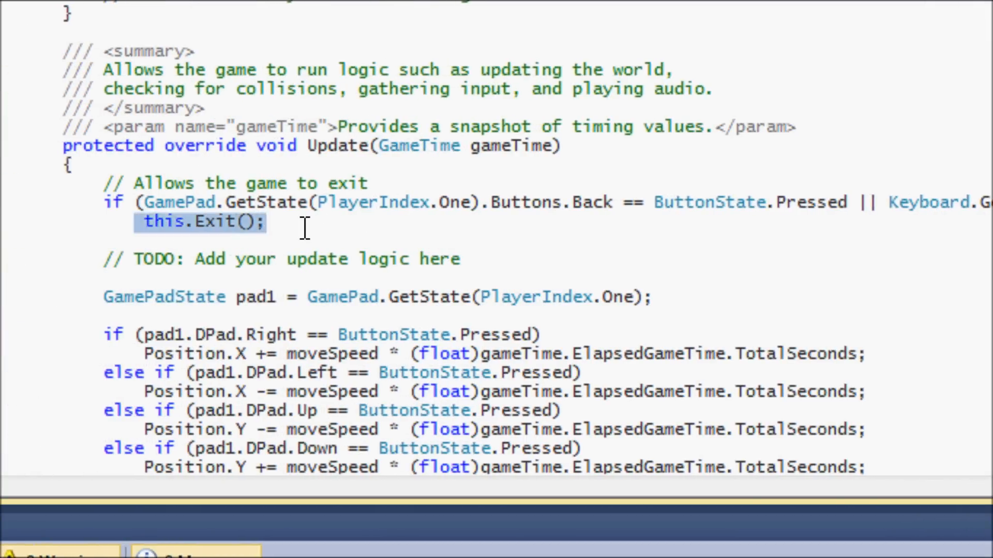
pyautogui.click(266, 224)
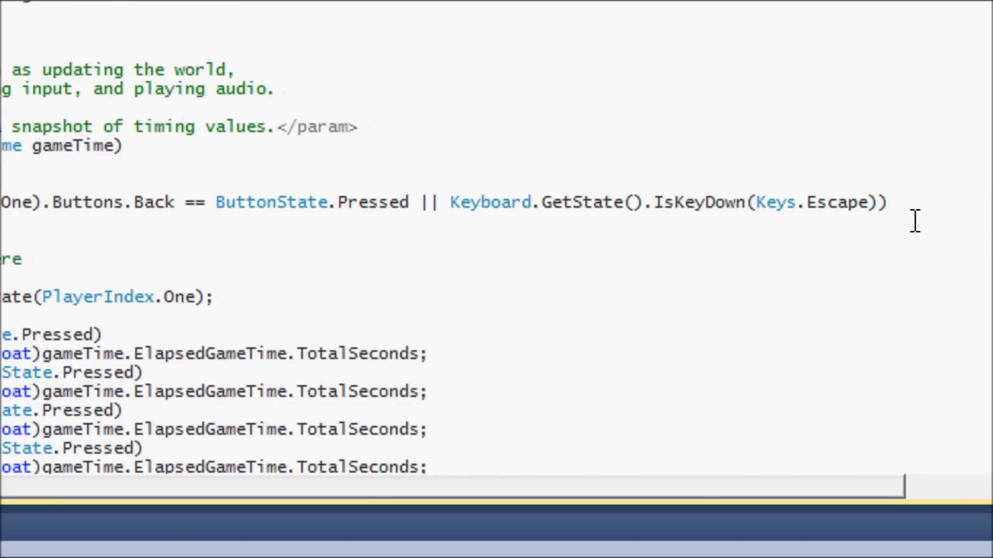
pyautogui.moveTo(962, 277); pyautogui.dragTo(960, 289)
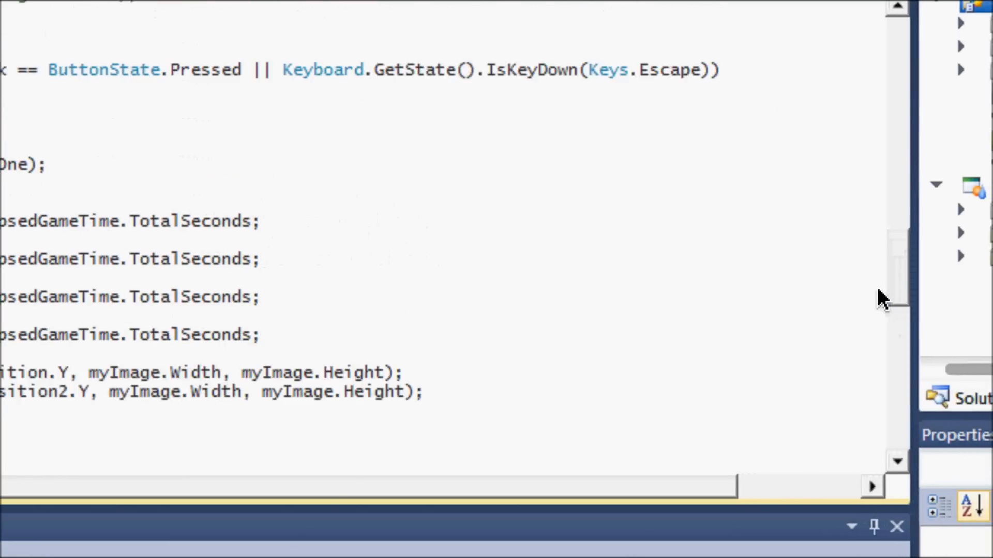
pyautogui.moveTo(64, 115); pyautogui.dragTo(163, 148)
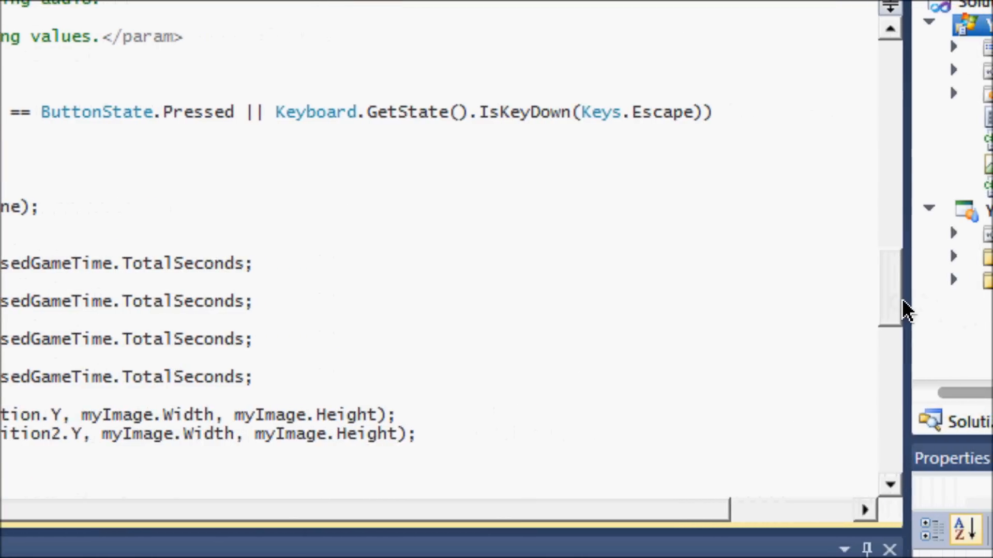
pyautogui.click(891, 360)
pyautogui.scroll(3, 844, 357)
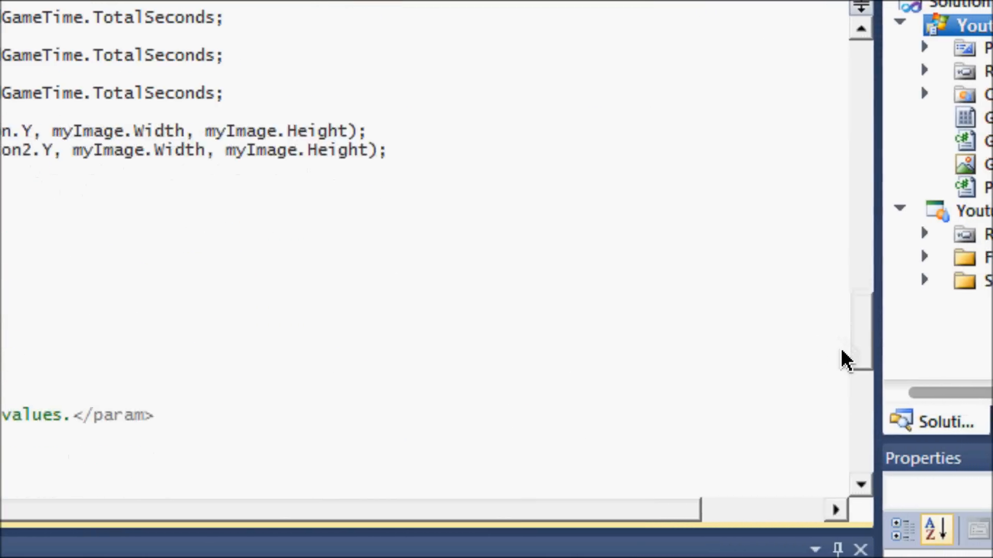
pyautogui.scroll(1, 841, 368)
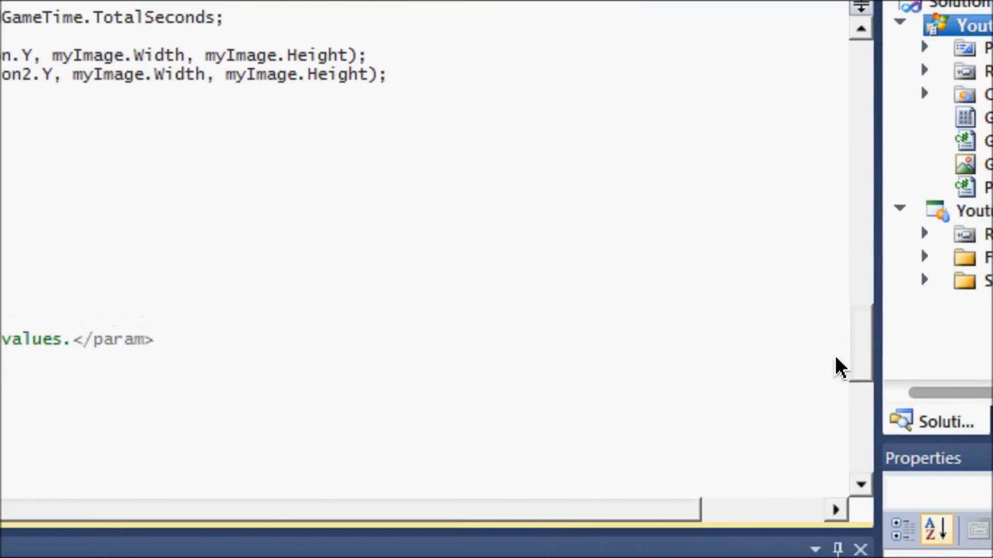
pyautogui.scroll(3, 841, 368)
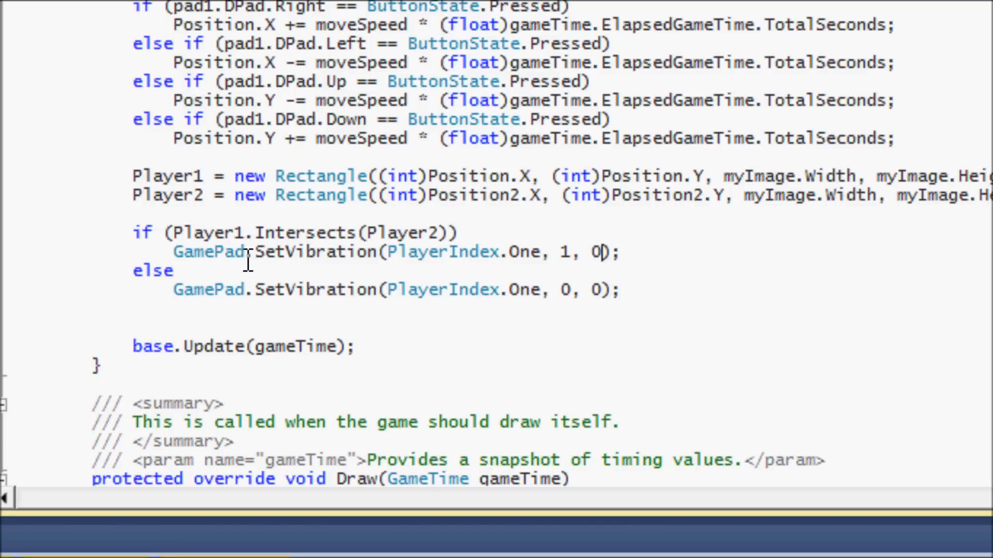
# Review the collision SetVibration 1, 0 call and the no-collision 0, 0 call.
pyautogui.moveTo(172, 252); pyautogui.dragTo(625, 253)
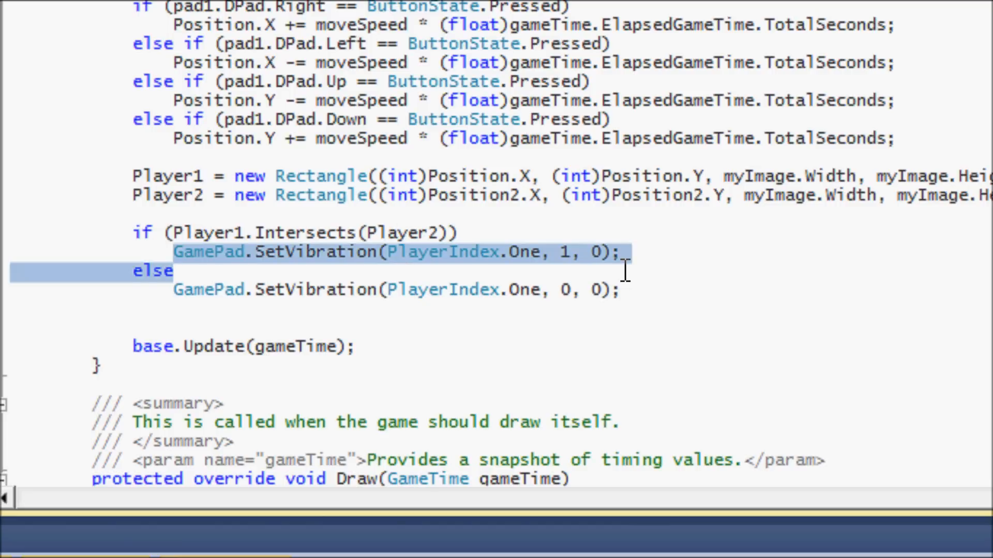
pyautogui.click(136, 273)
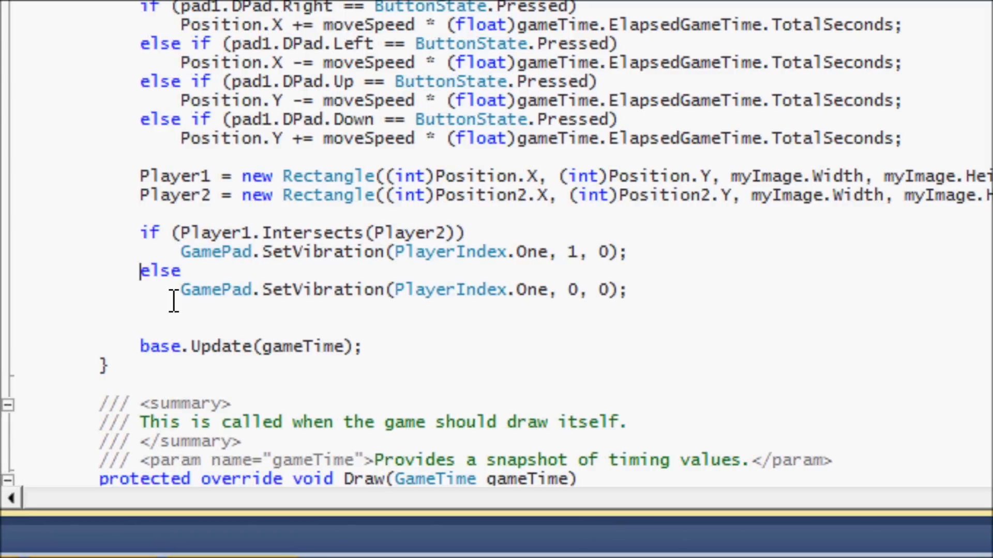
pyautogui.moveTo(172, 291); pyautogui.dragTo(629, 290)
pyautogui.click(707, 289)
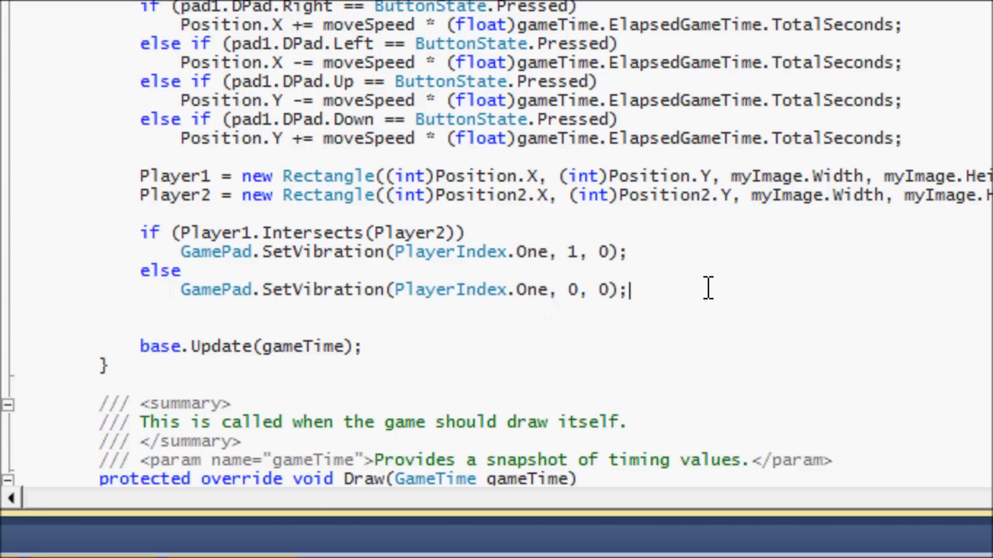